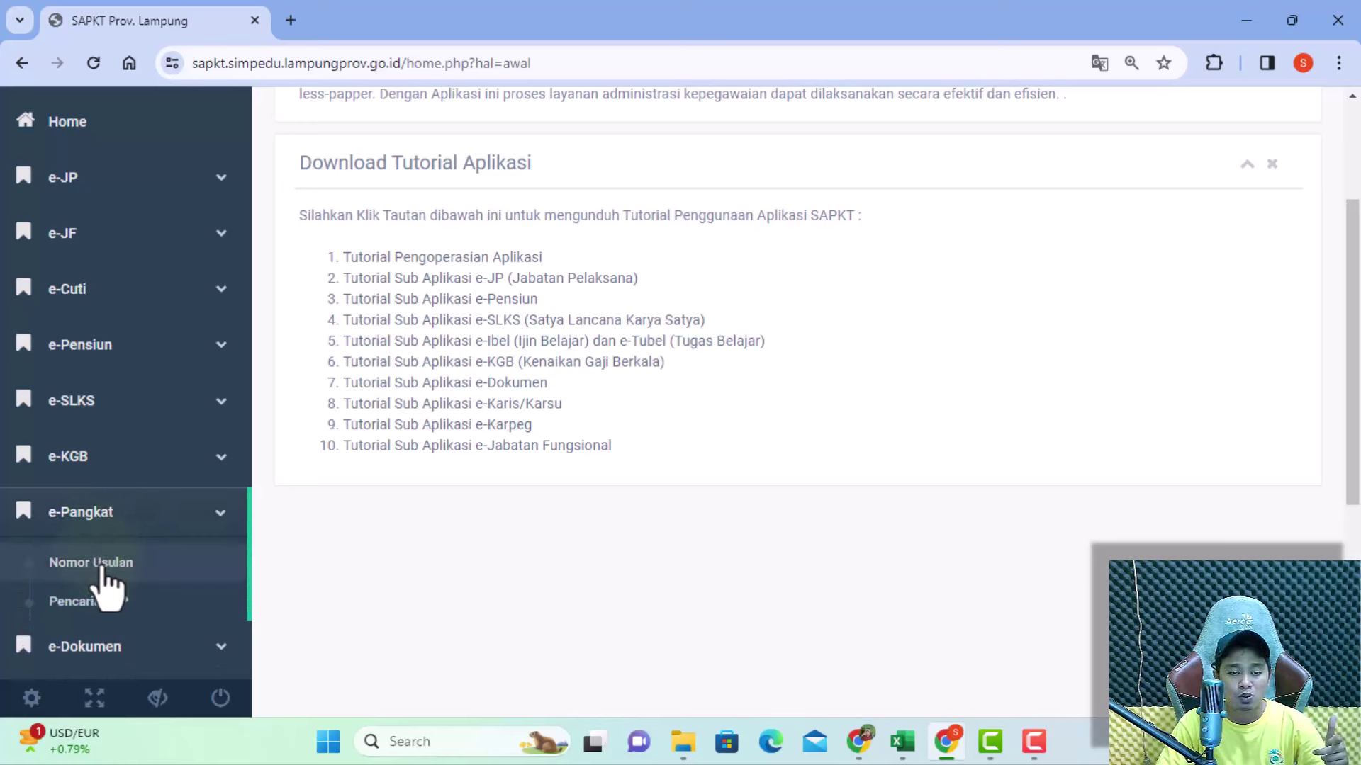
Open the KP APRIL 2024 period from the e-Pangkat proposal number list.
left_click(103, 567)
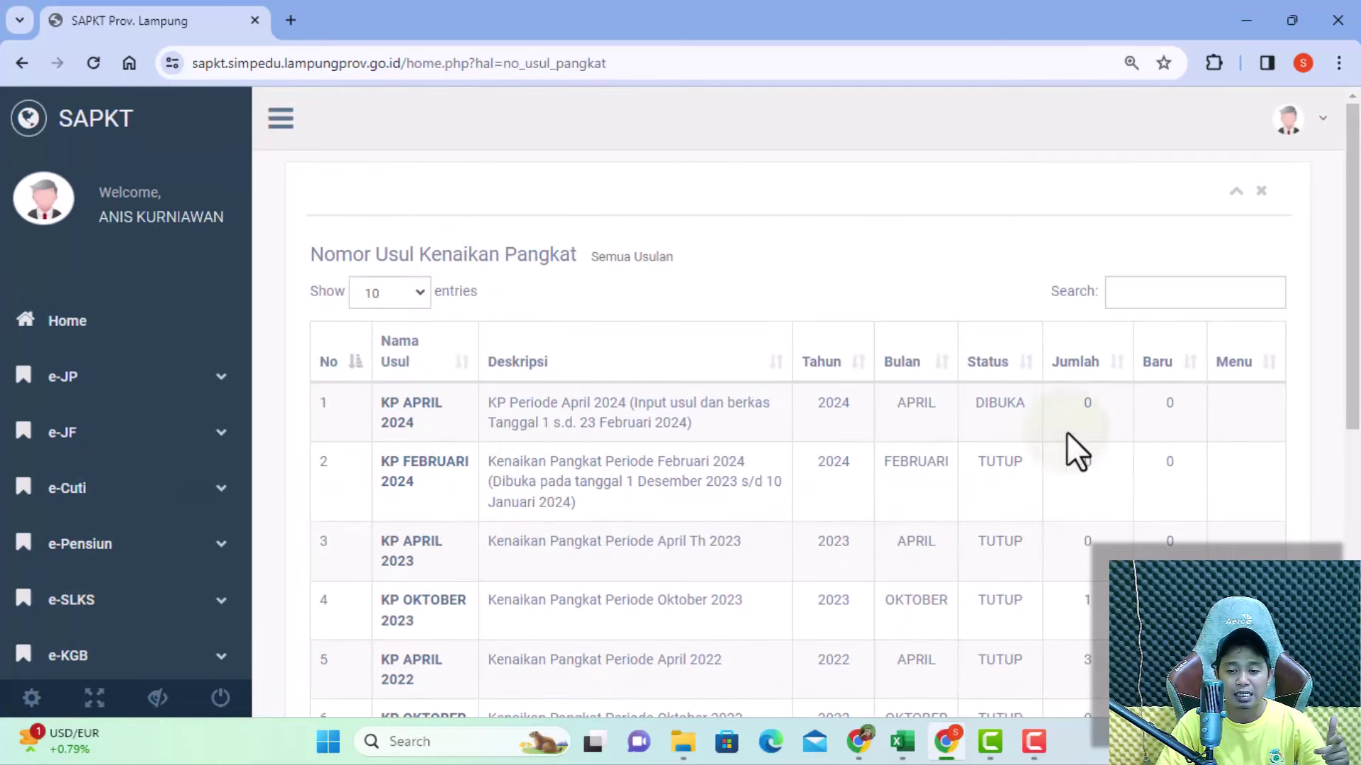
scroll(1090, 443, "down", 2)
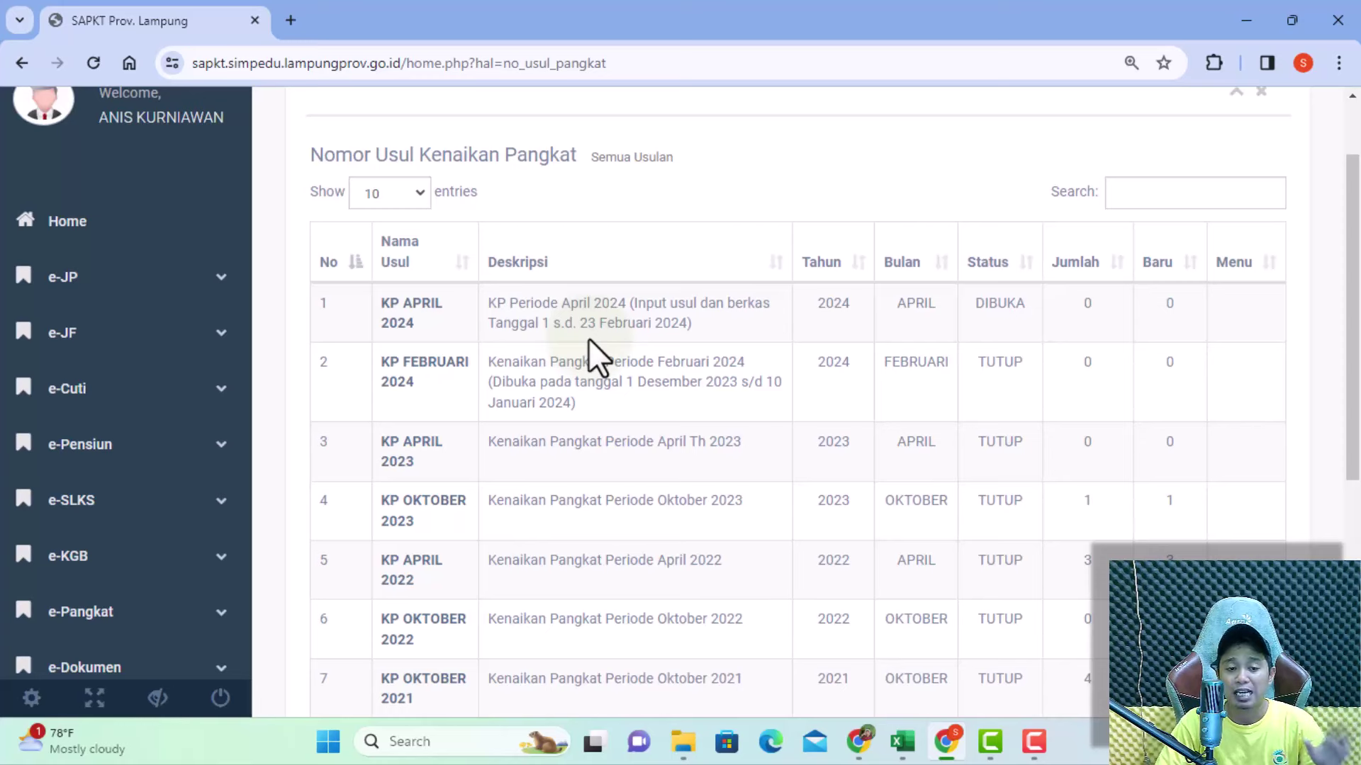
left_click(413, 326)
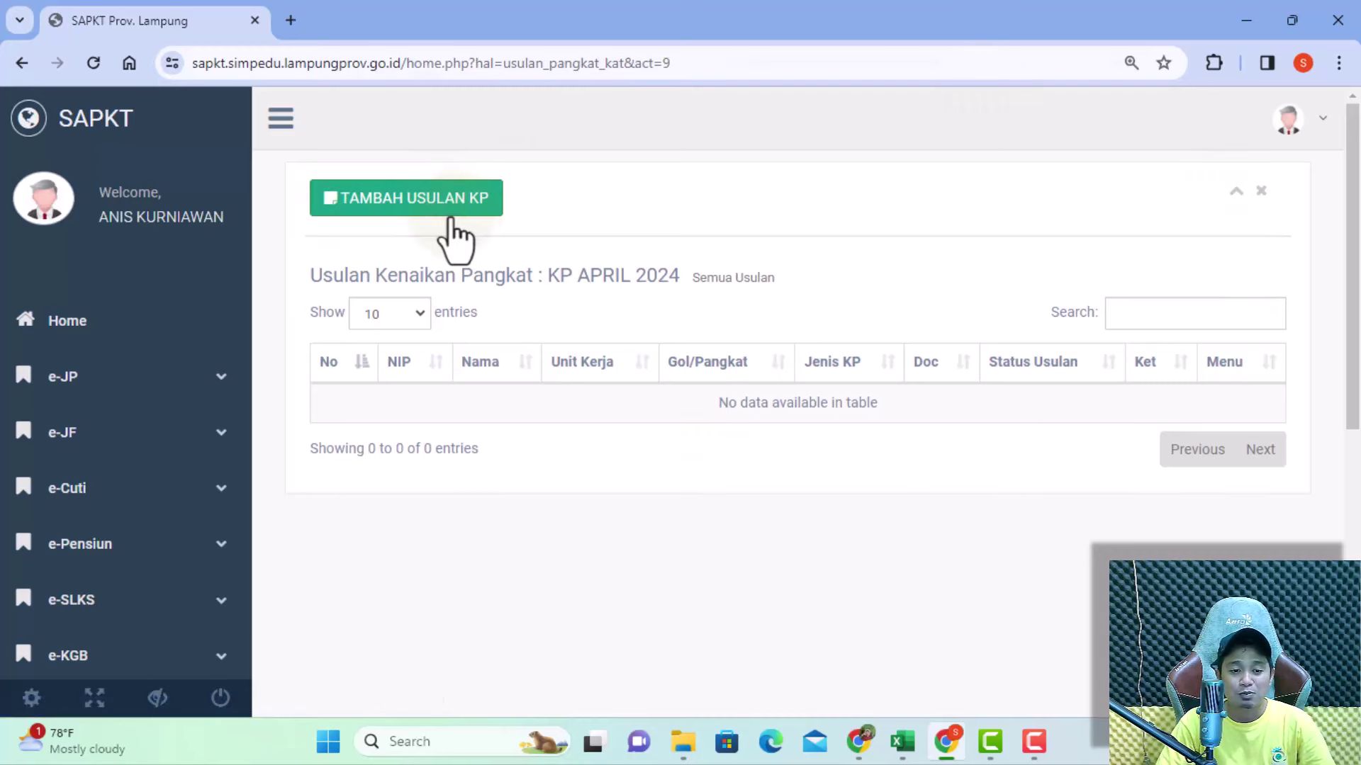
Start a new KP proposal and choose the second listed employee as the civil servant being proposed.
left_click(388, 210)
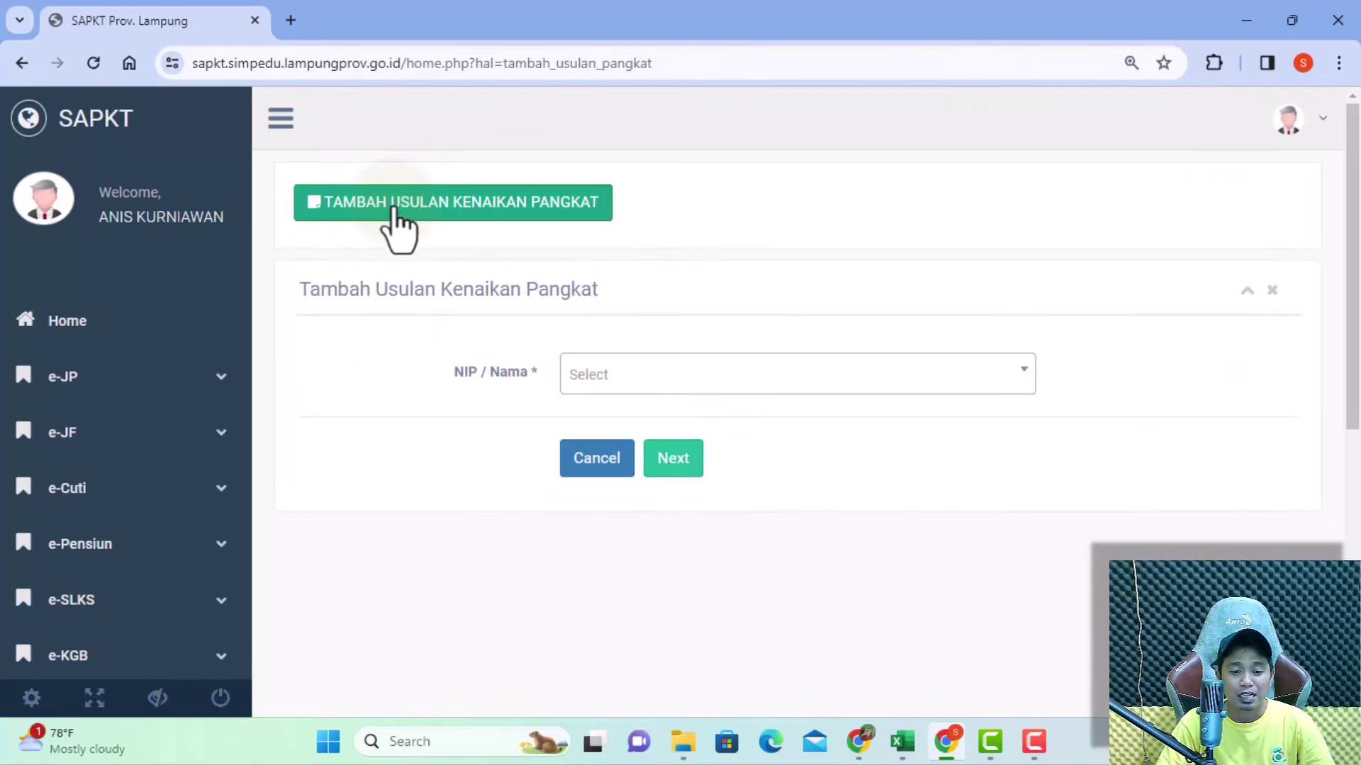
left_click(1021, 377)
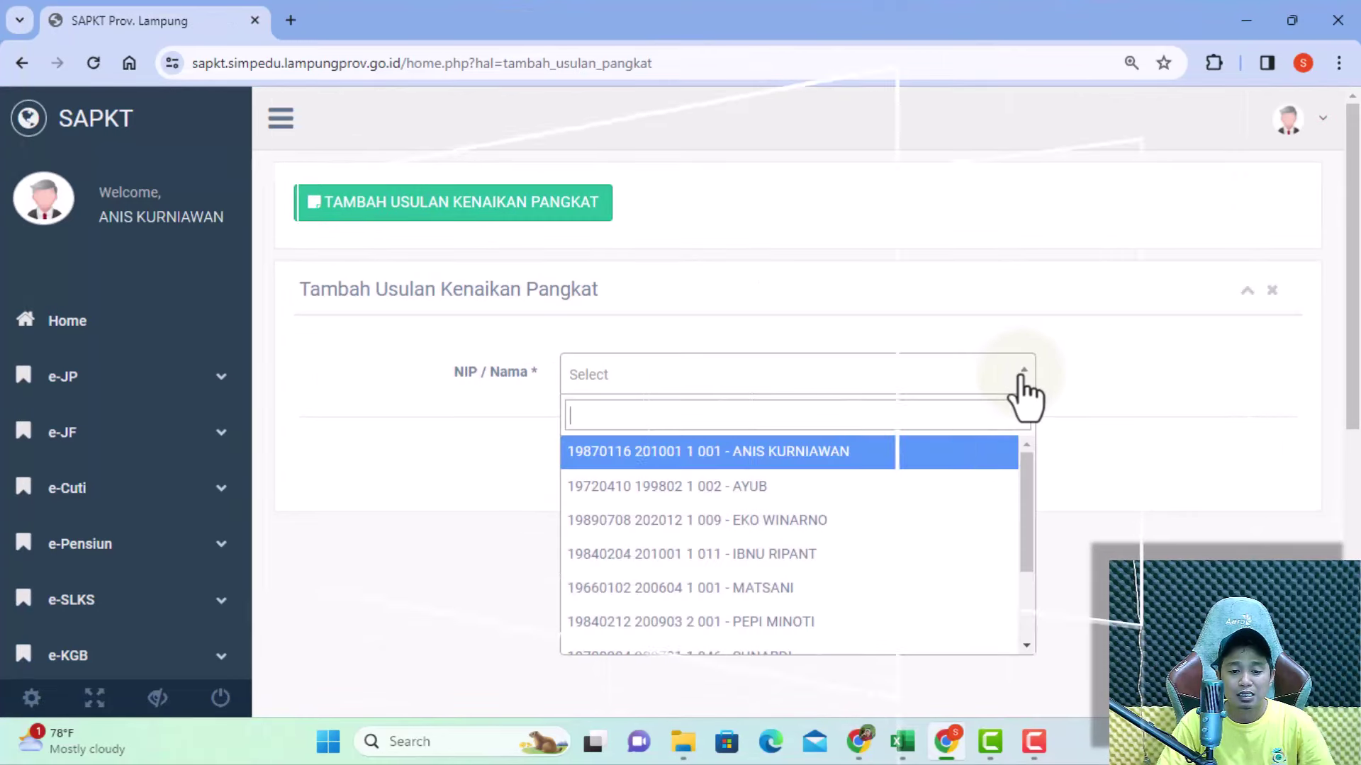
left_click(874, 490)
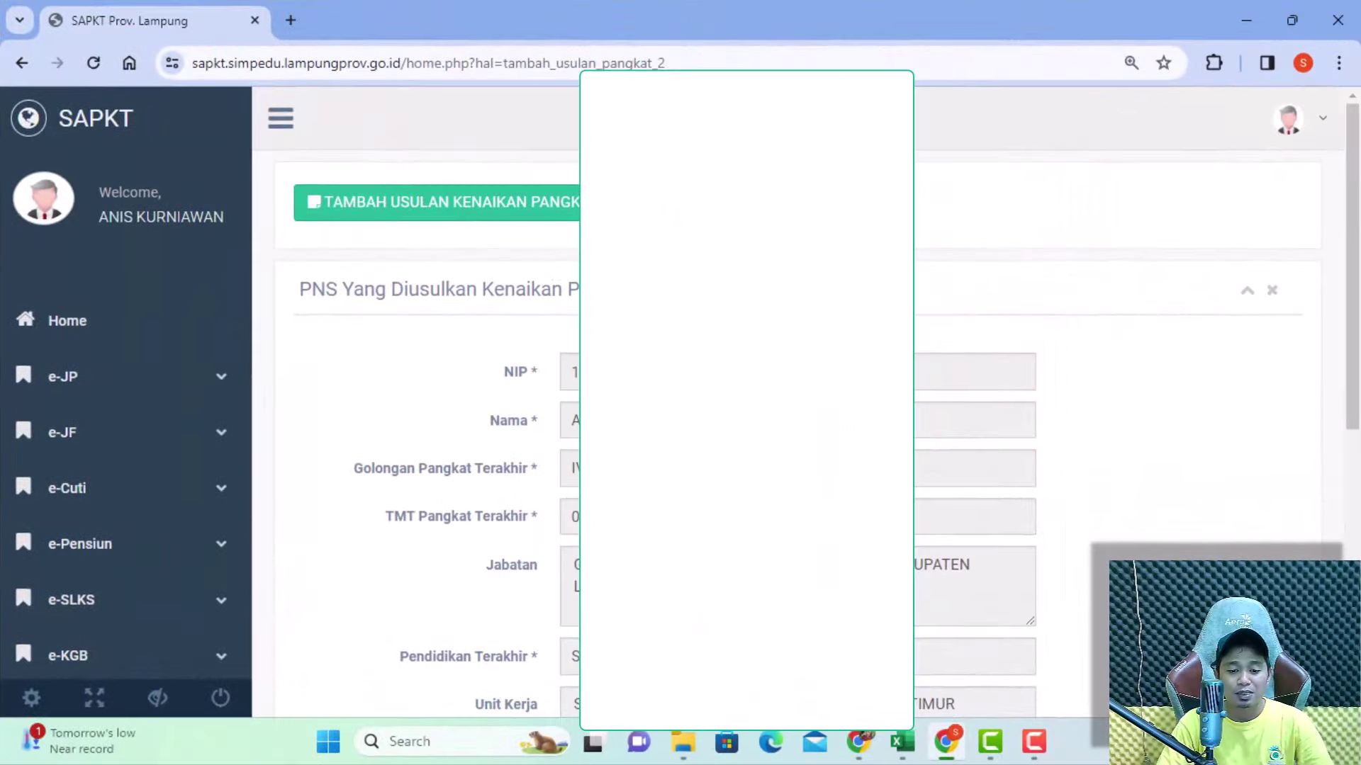
Assign the proposal to KP APRIL 2024 with promotion type Fungsional and save it.
scroll(425, 426, "down", 7)
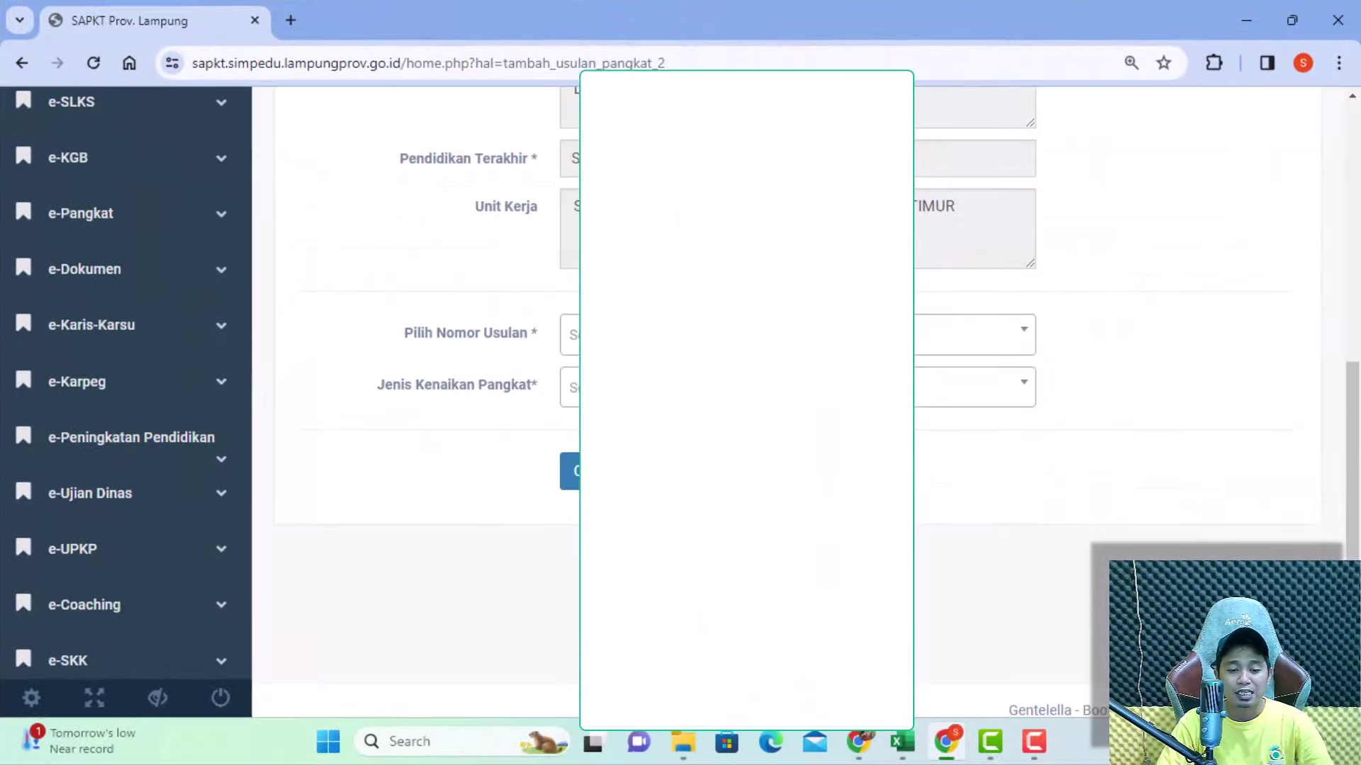
left_click(1010, 335)
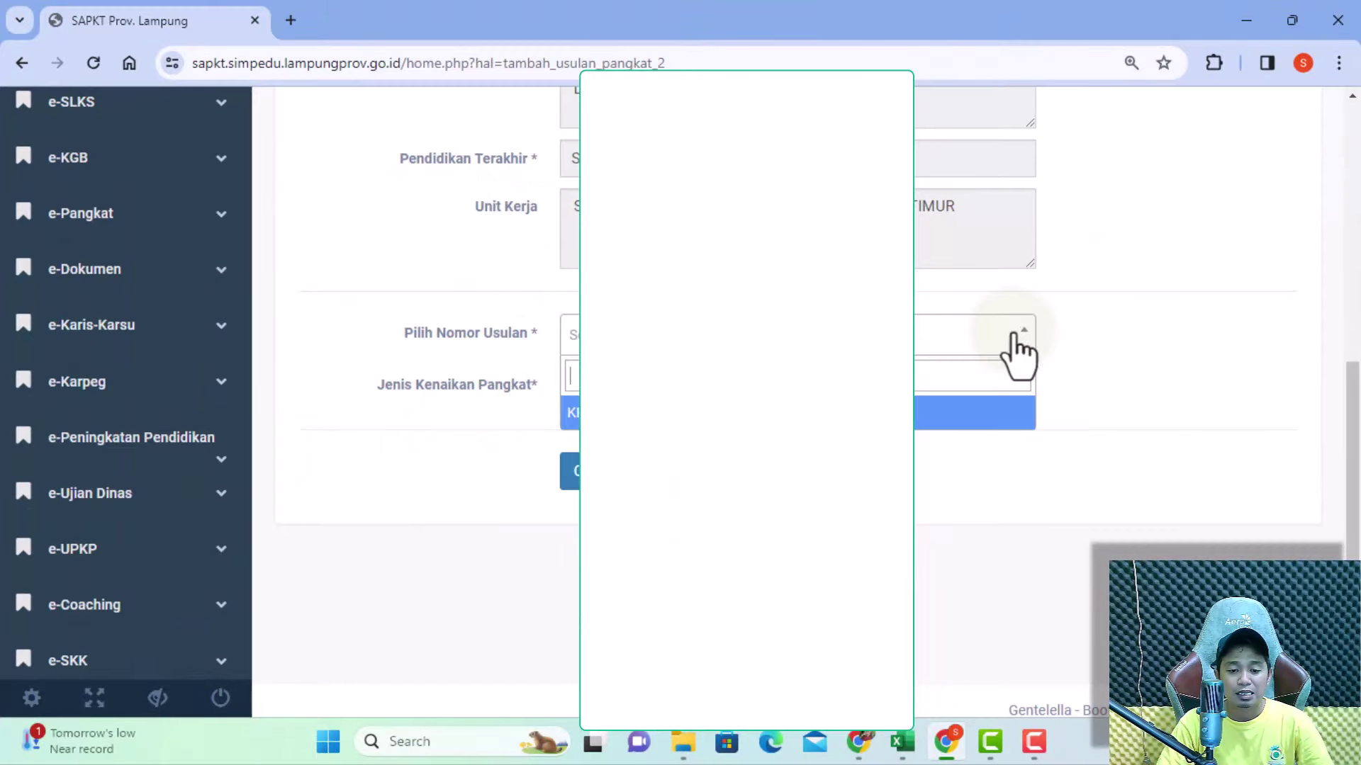
left_click(795, 423)
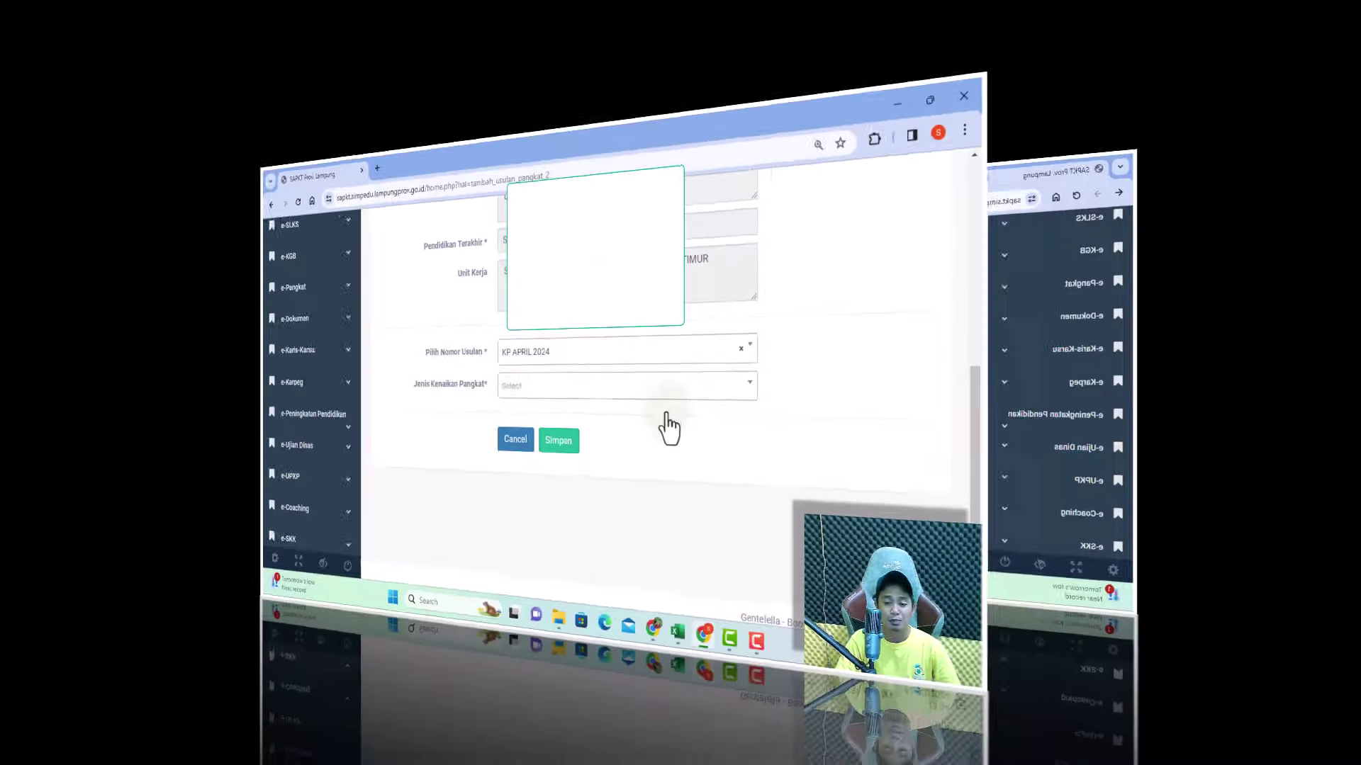
left_click(666, 386)
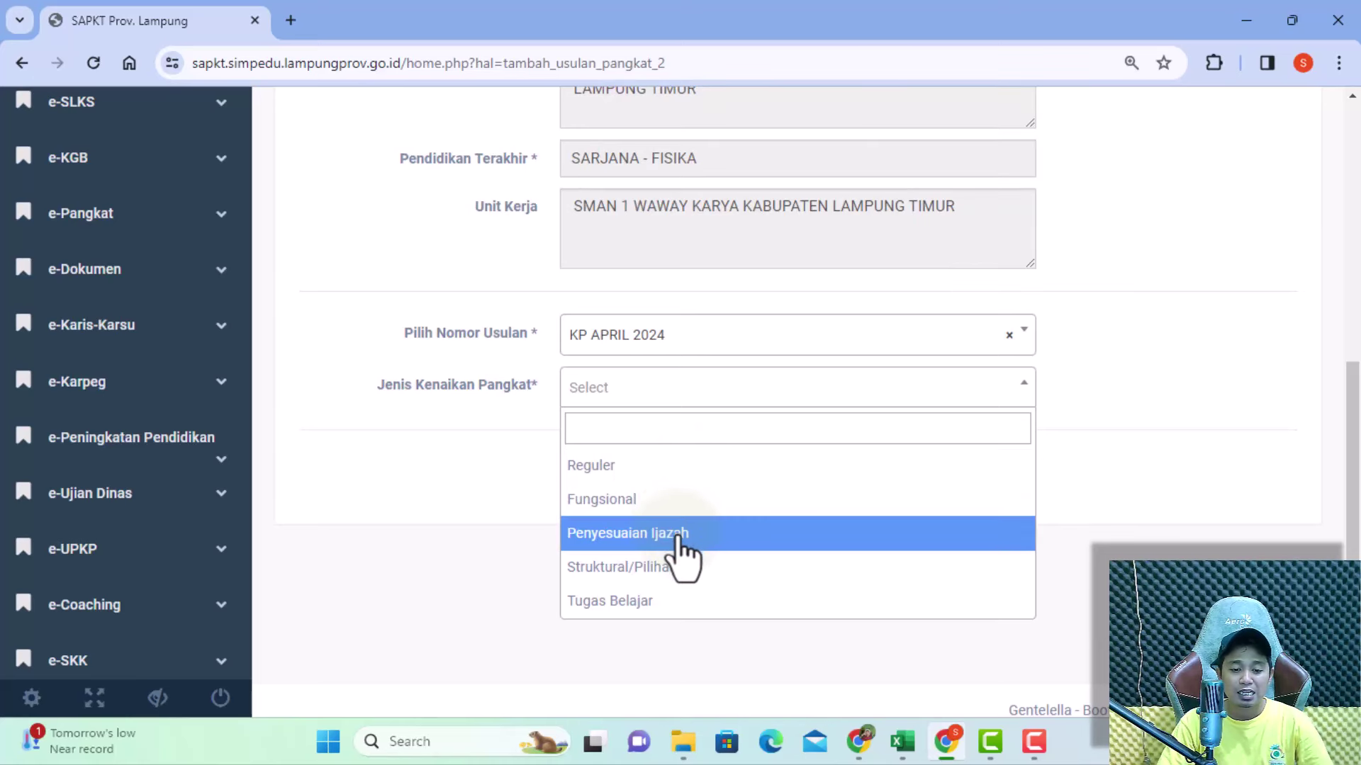
left_click(649, 502)
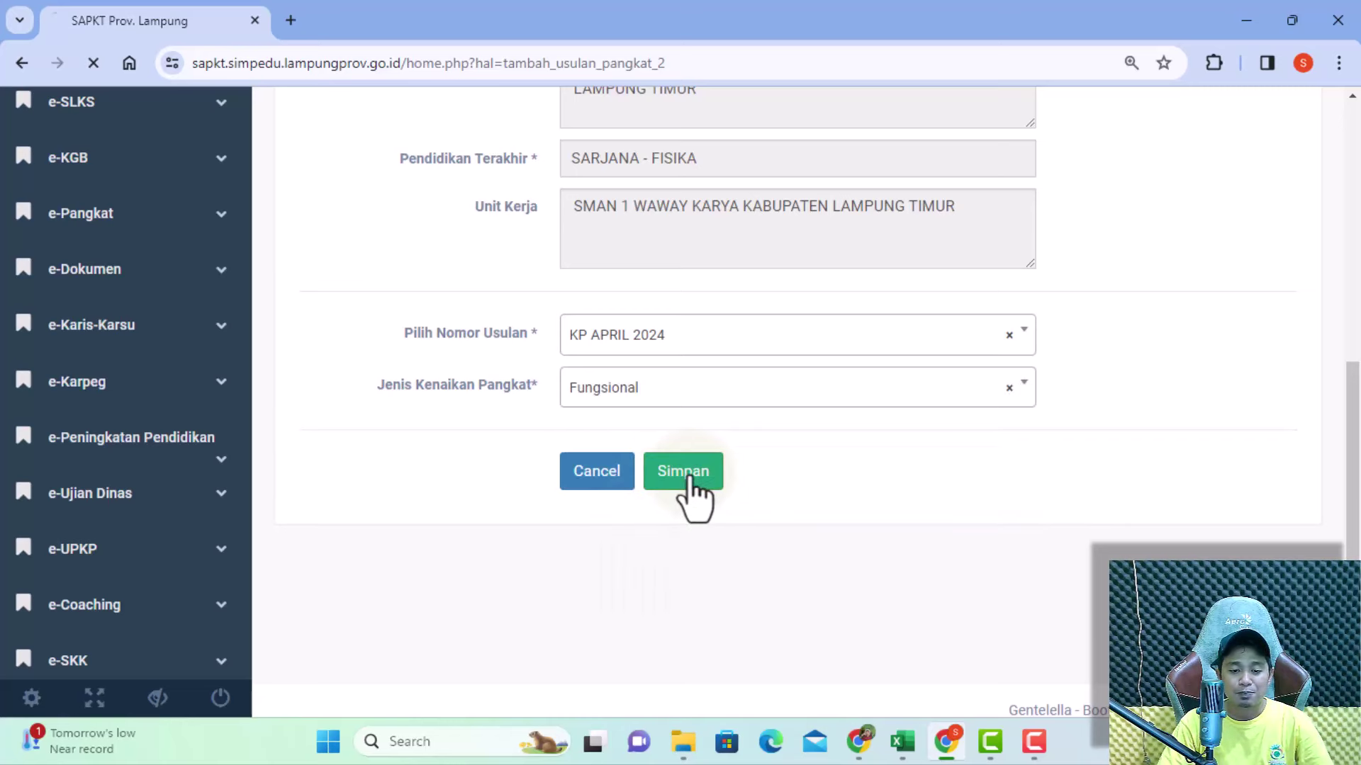
left_click(685, 473)
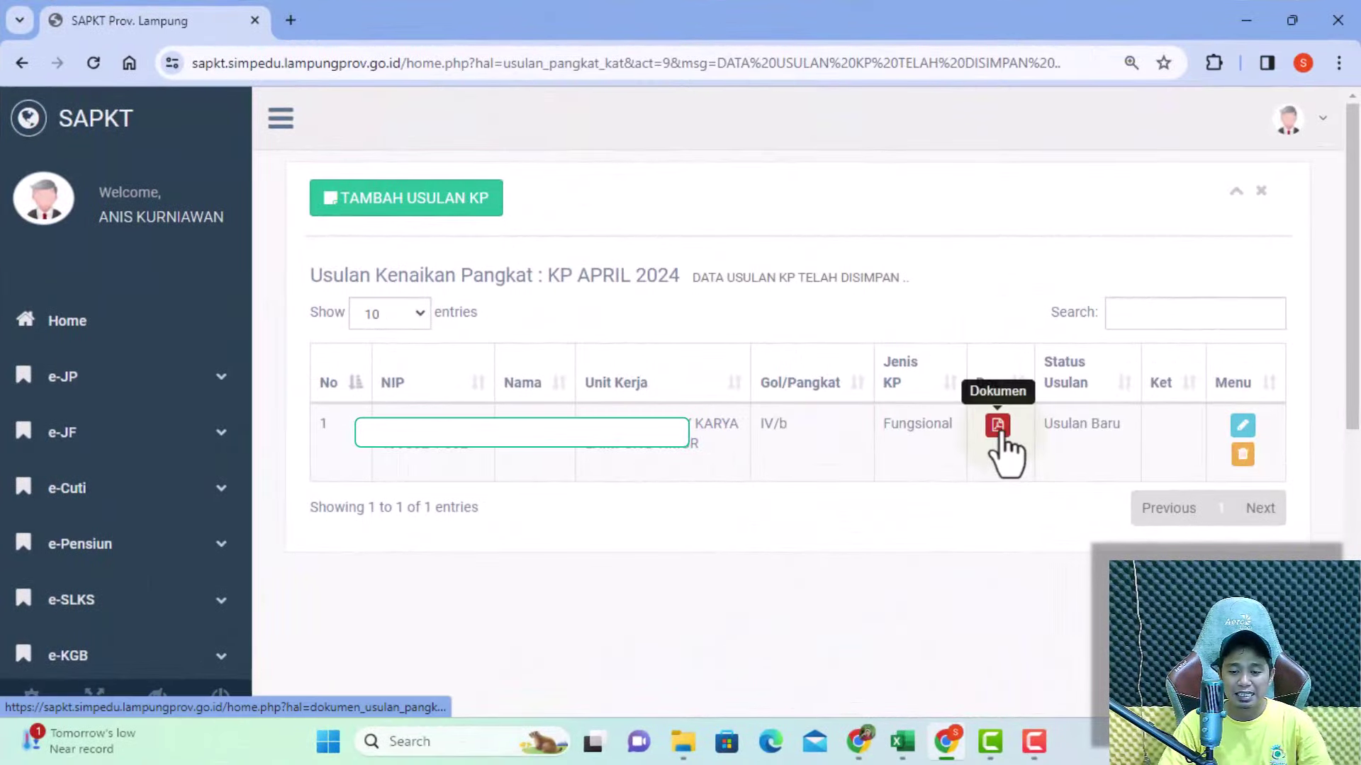
Open the saved proposal's required documents list and enlarge the page to 125%.
left_click(998, 427)
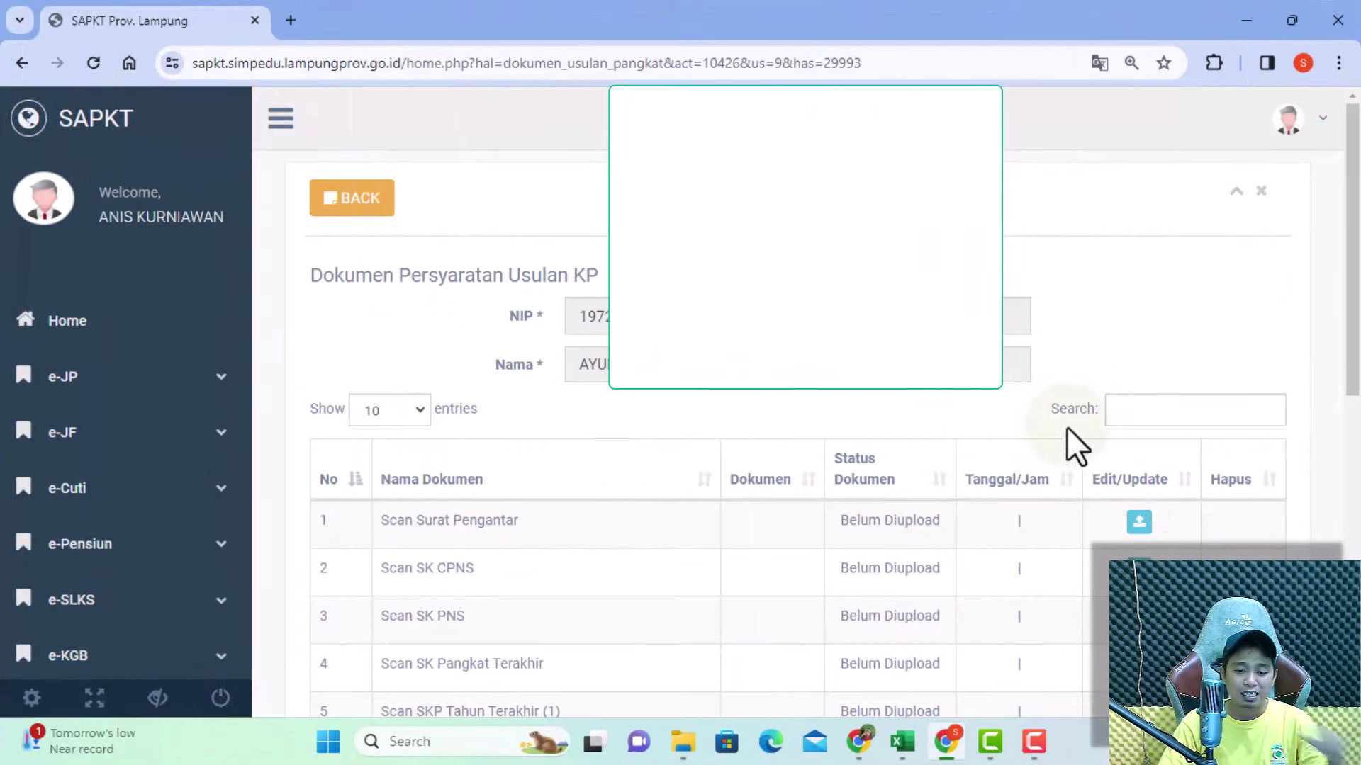
left_click_drag(1357, 315, 1349, 445)
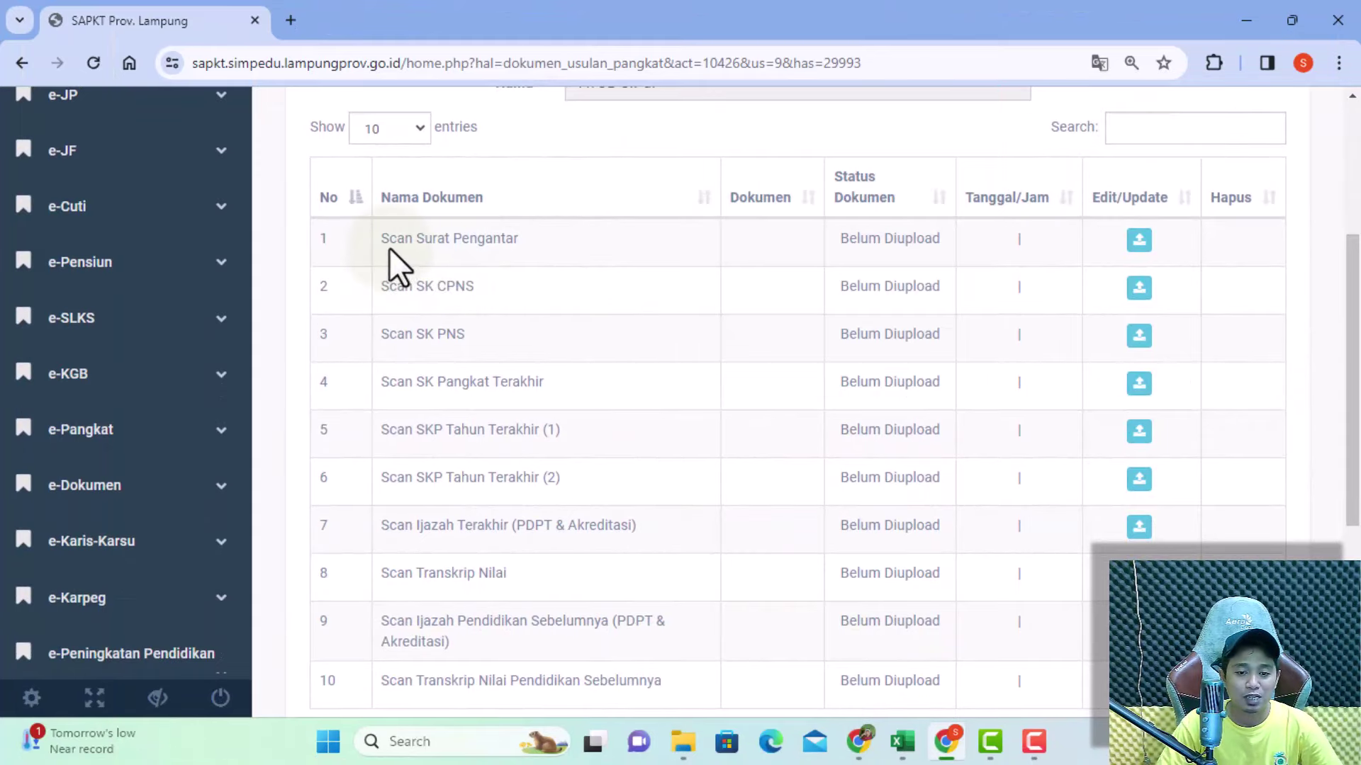
left_click(1338, 62)
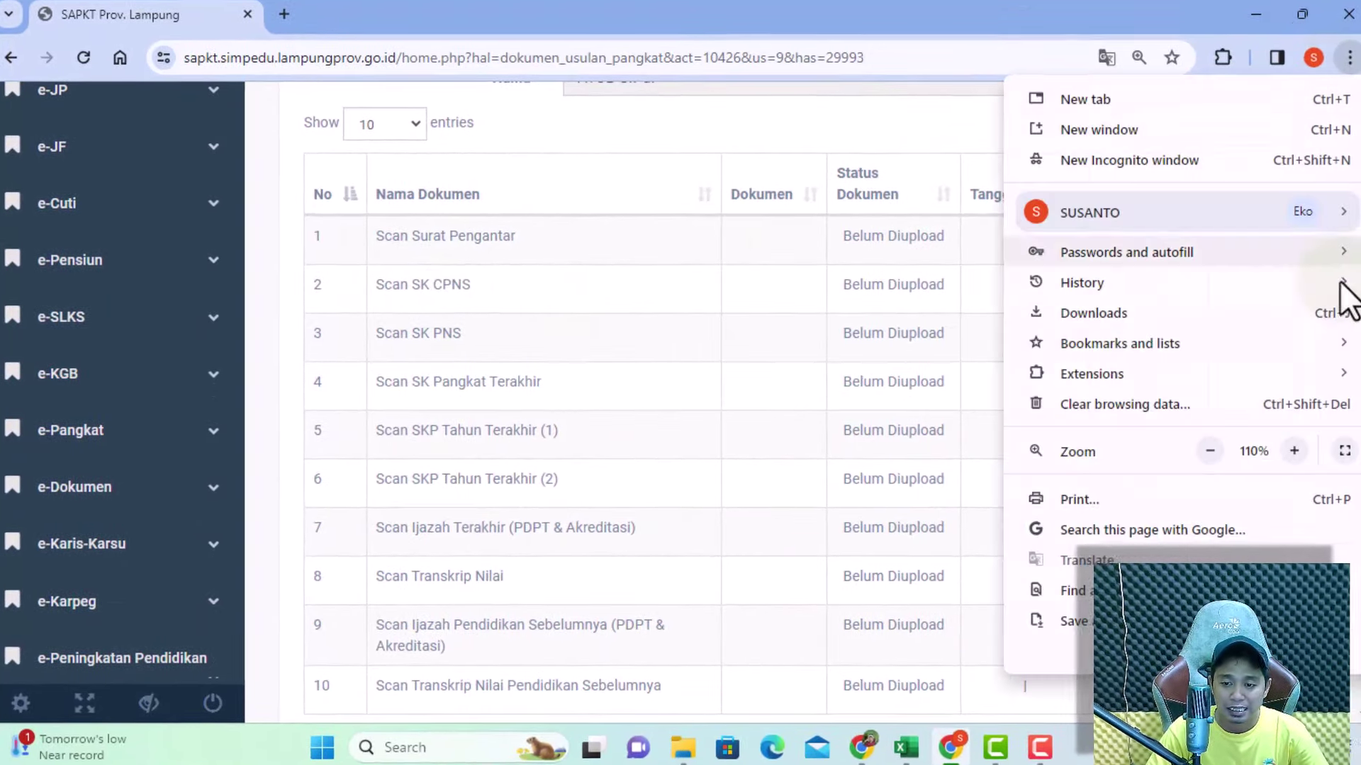
left_click(1291, 450)
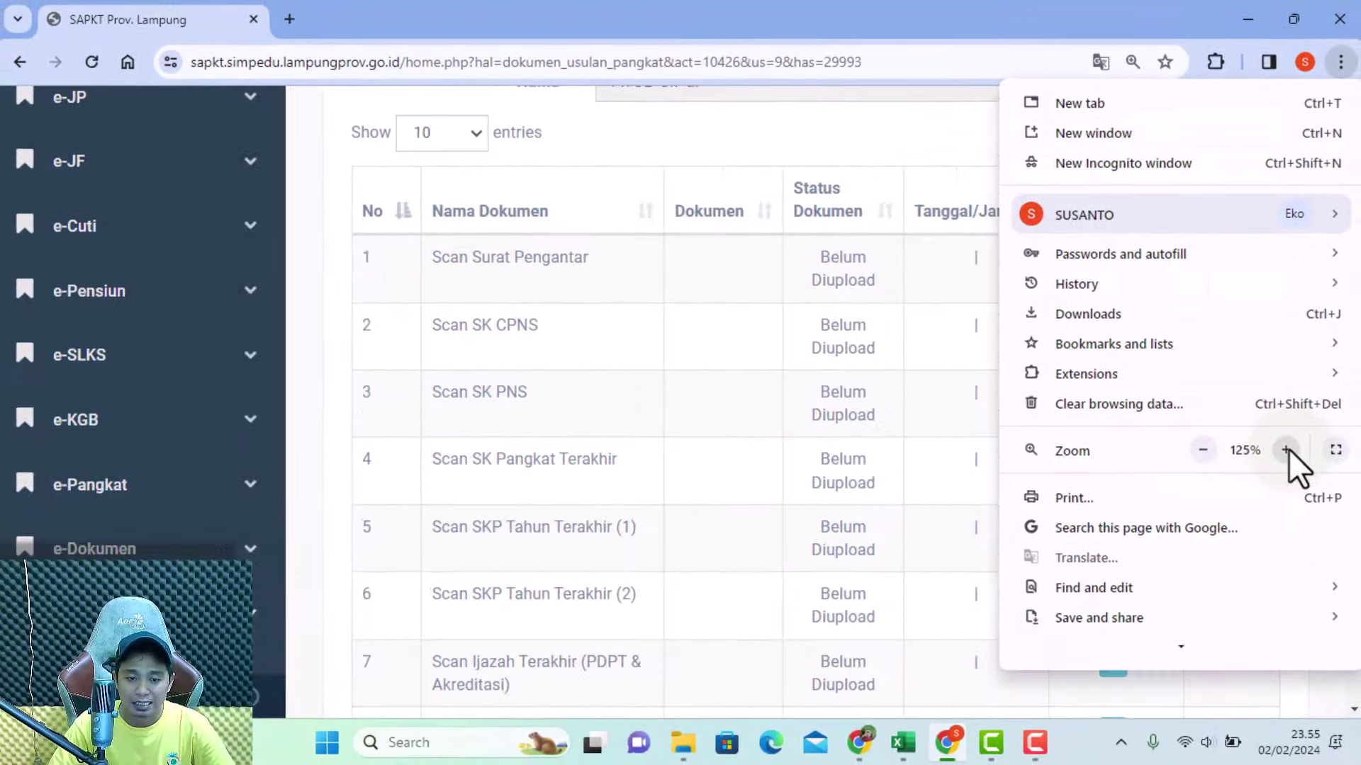
left_click(928, 346)
Review the required documents from Scan Surat Pengantar through Scan SK CPNS and SK PNS to Scan SK Pangkat Terakhir.
left_click_drag(438, 264, 589, 258)
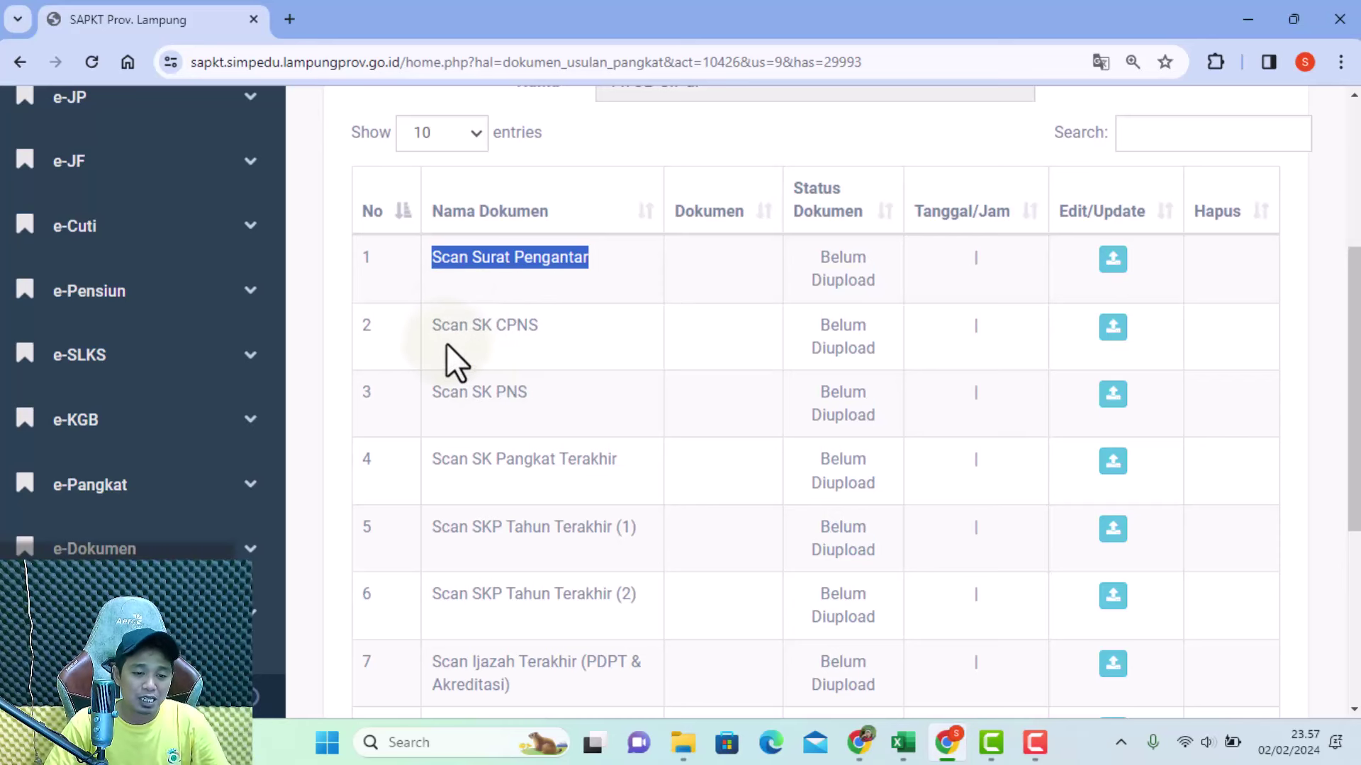
left_click_drag(434, 328, 541, 335)
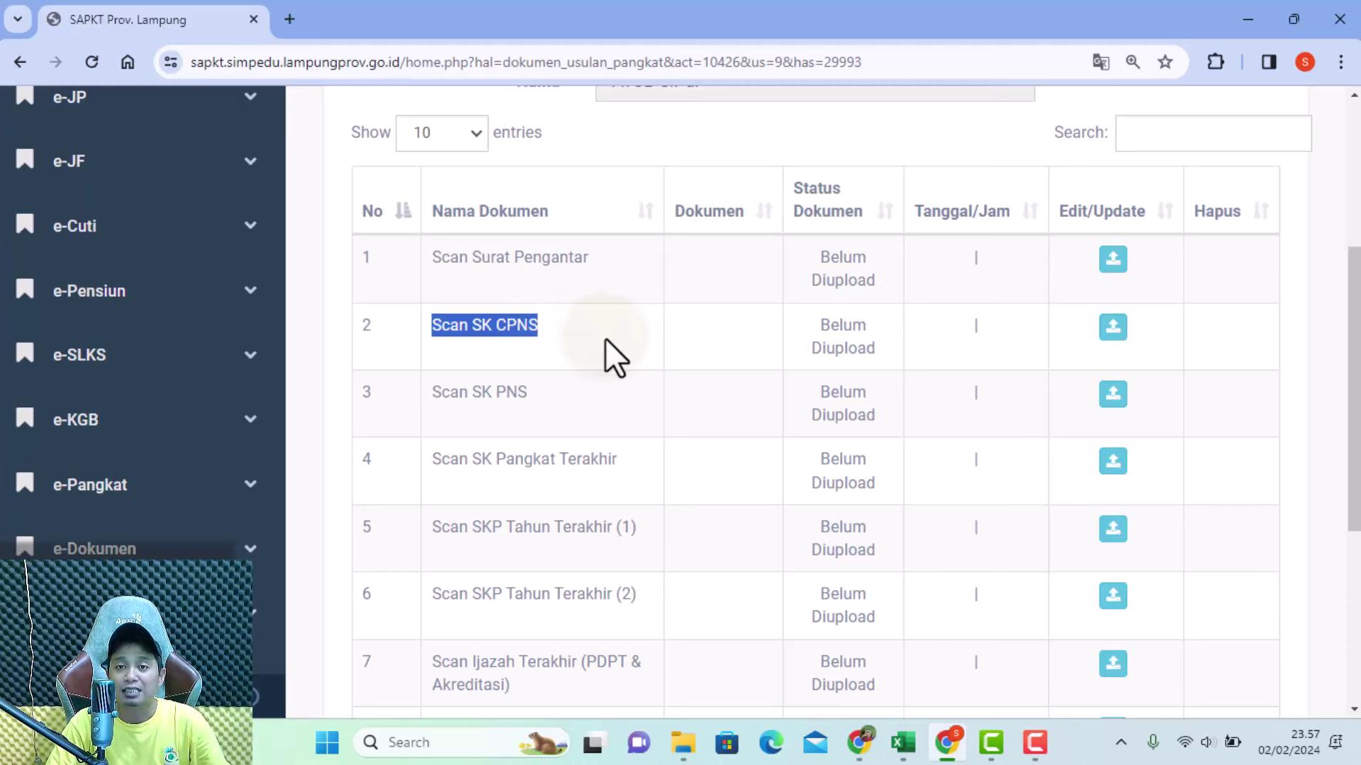
scroll(606, 338, "down", 1)
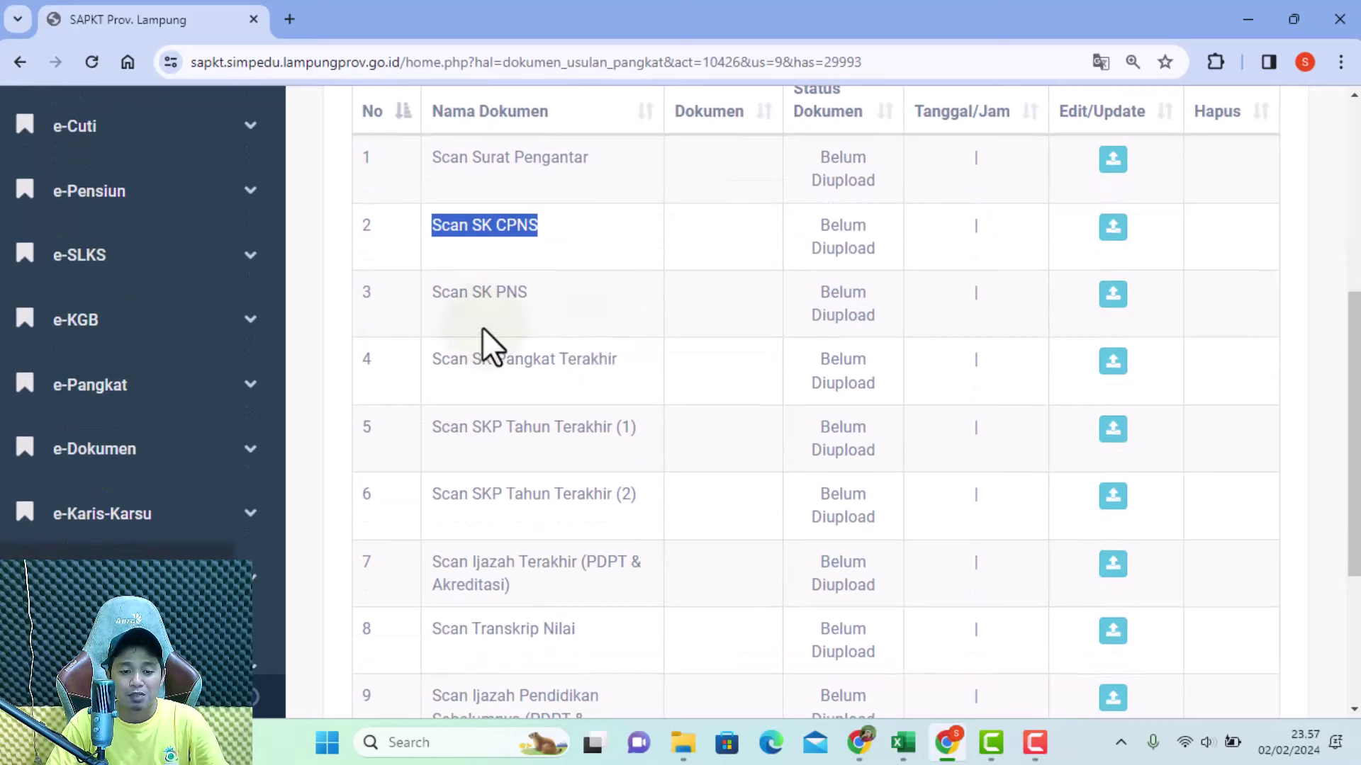
left_click_drag(430, 293, 538, 294)
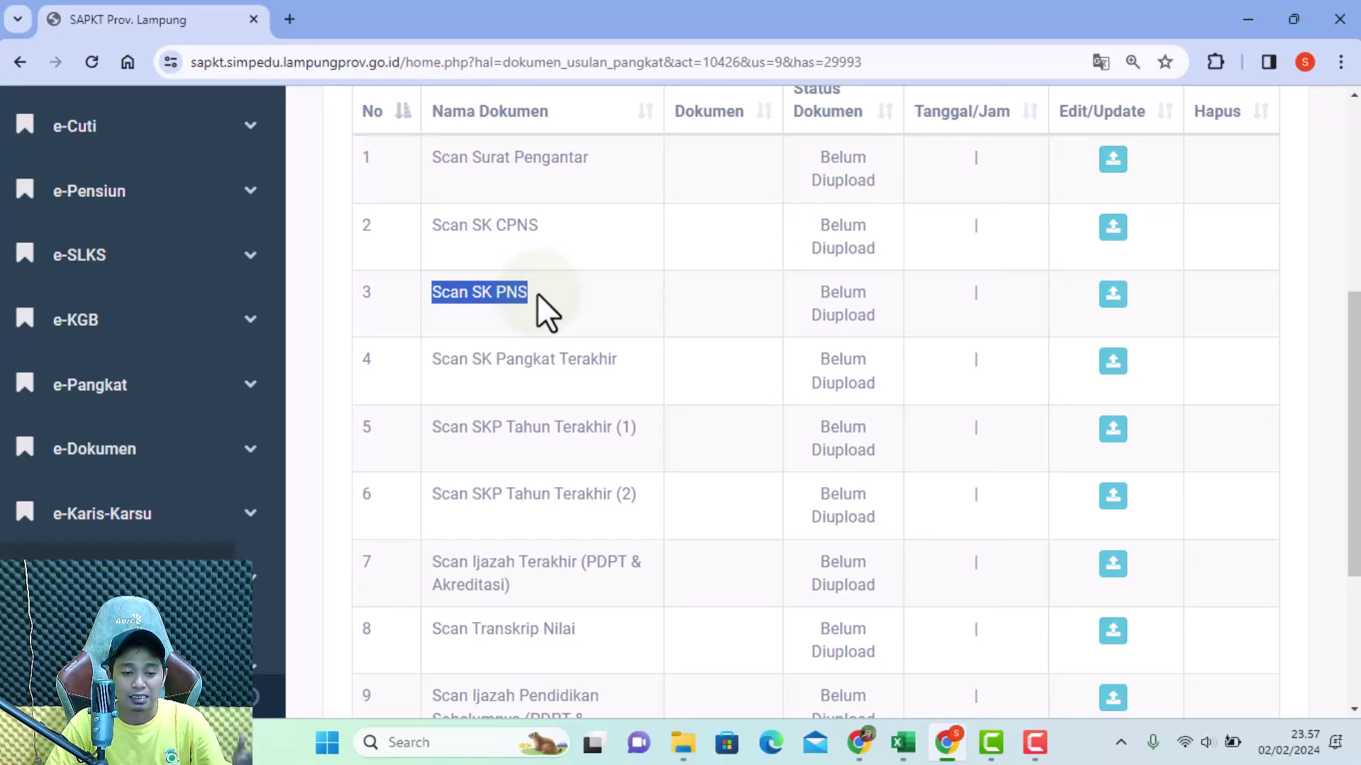
scroll(538, 313, "down", 1)
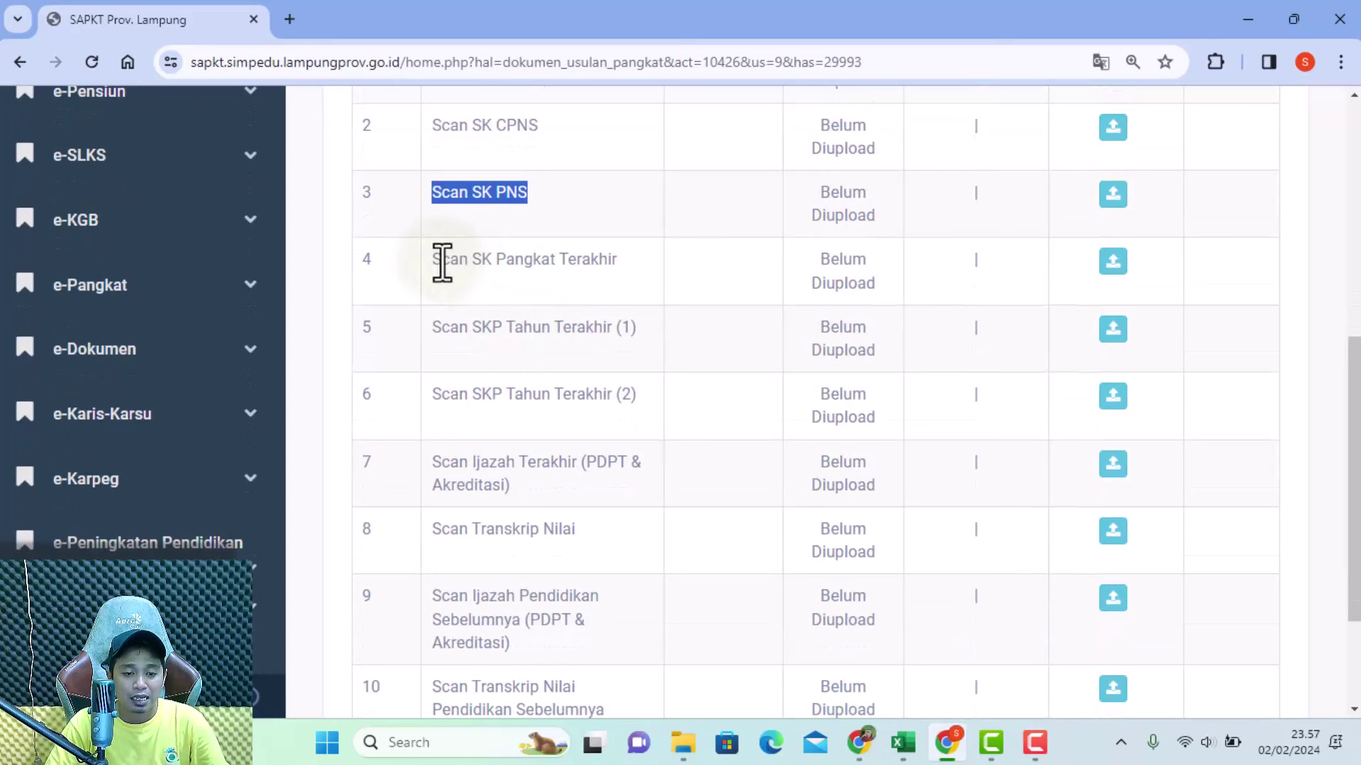
left_click_drag(472, 260, 618, 265)
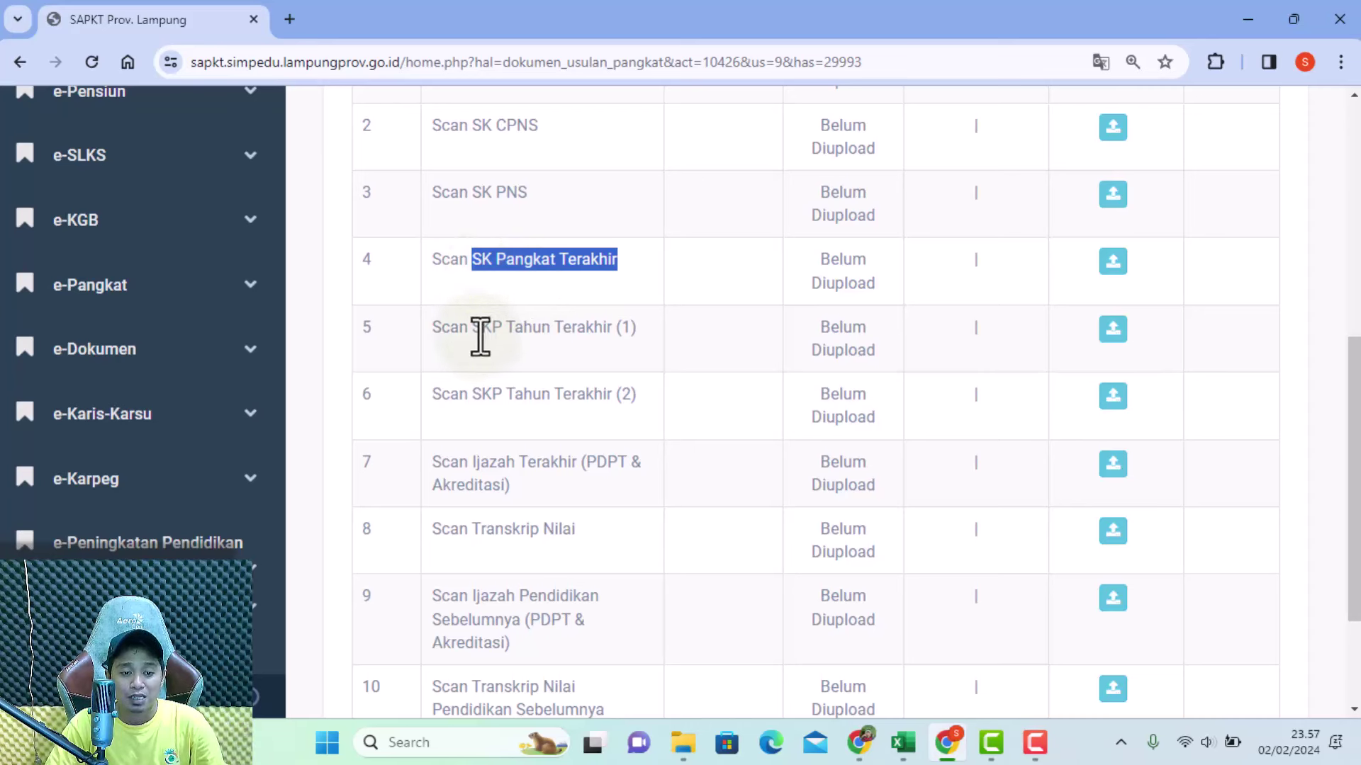
Compare the two performance document requirements, Scan SKP Tahun Terakhir (1) and Scan SKP Tahun Terakhir (2).
left_click_drag(473, 329, 638, 328)
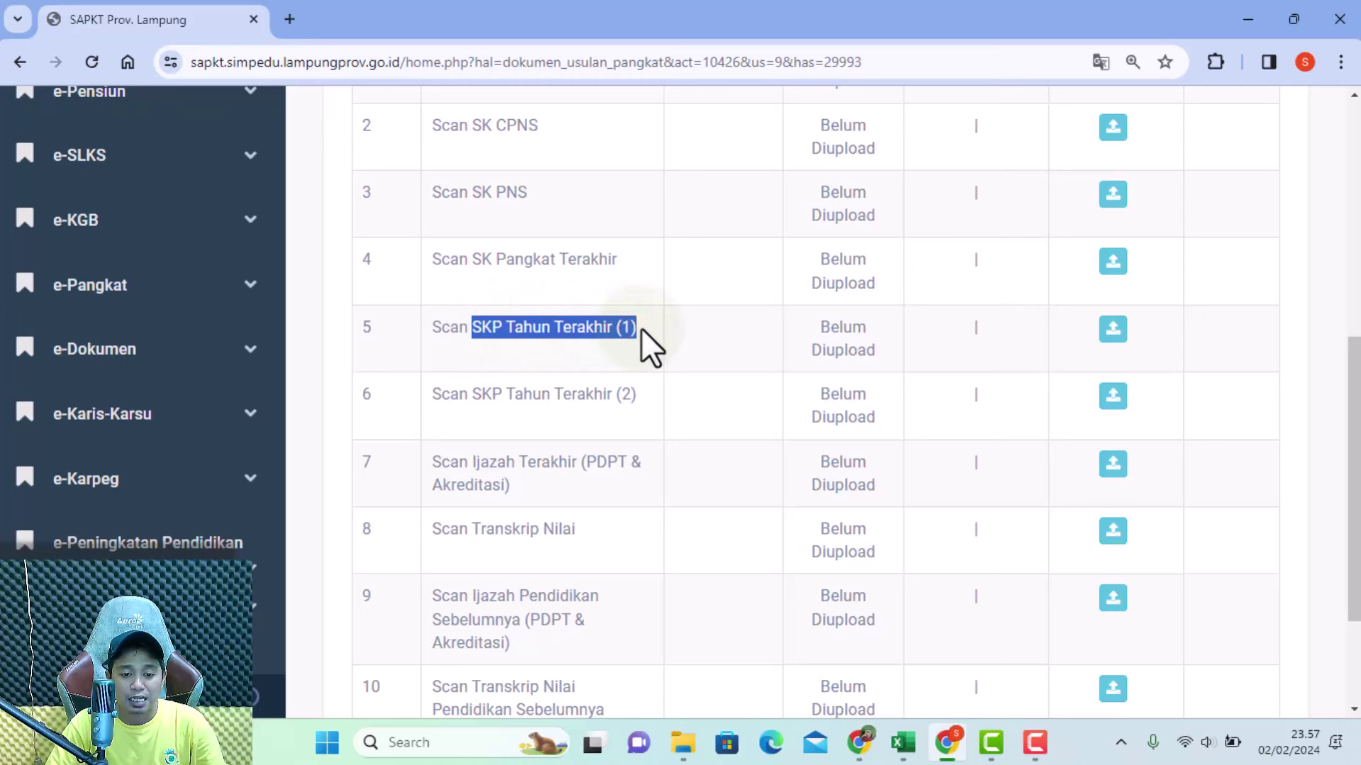
left_click_drag(480, 396, 639, 397)
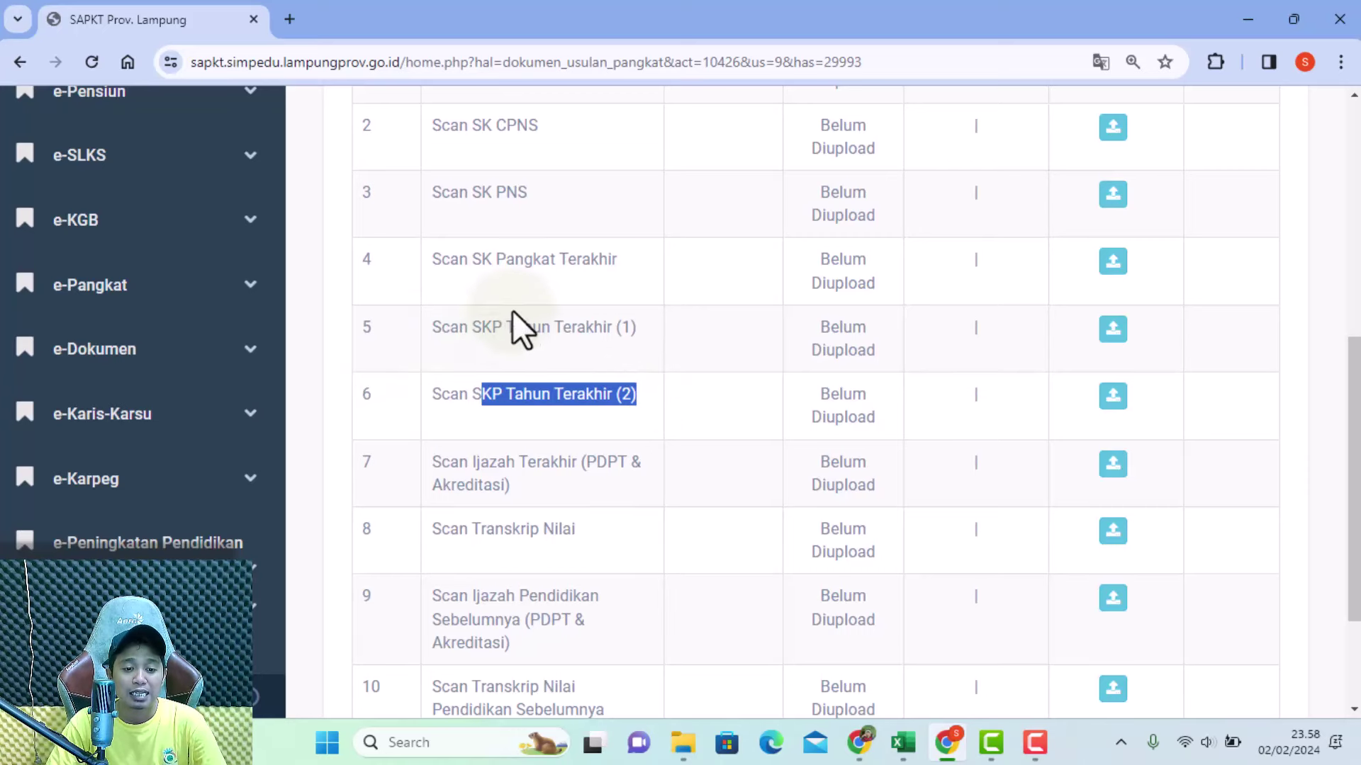
left_click_drag(514, 330, 640, 333)
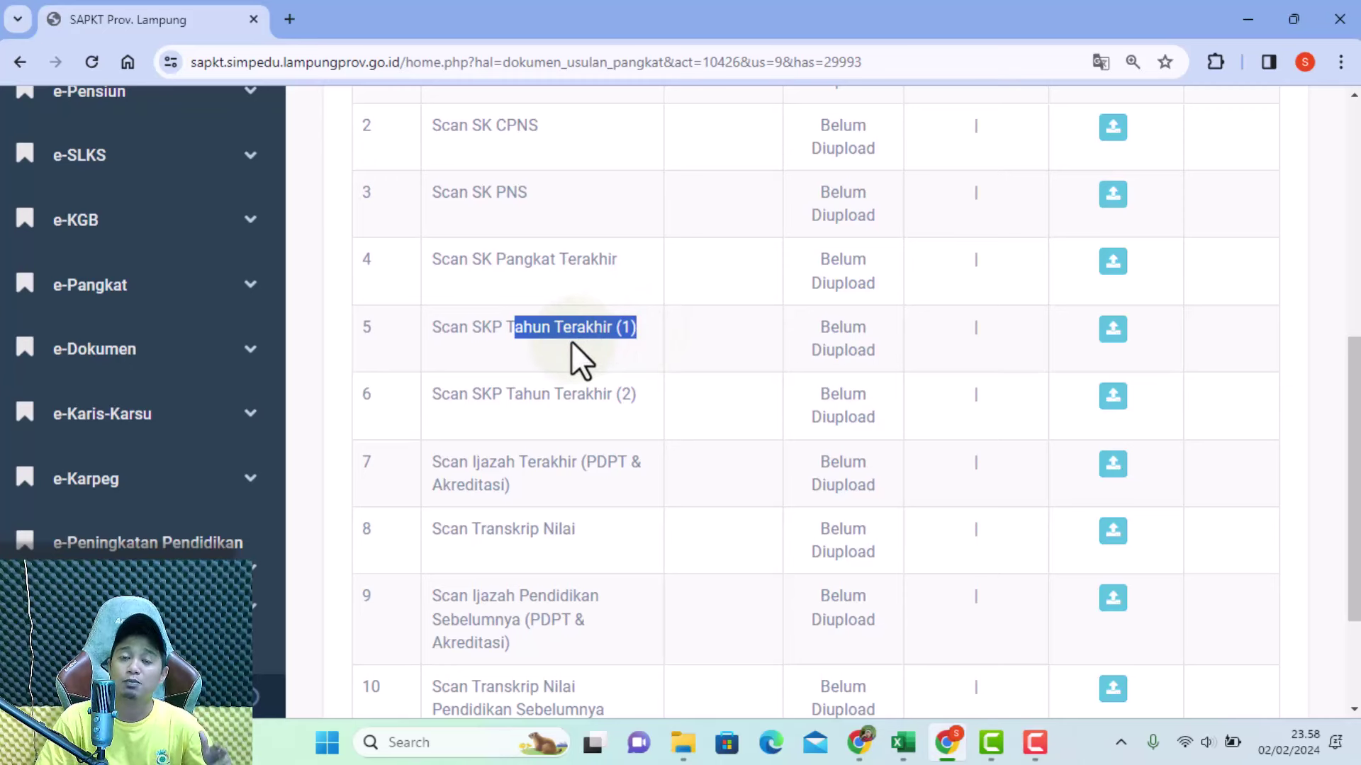
left_click_drag(516, 395, 642, 398)
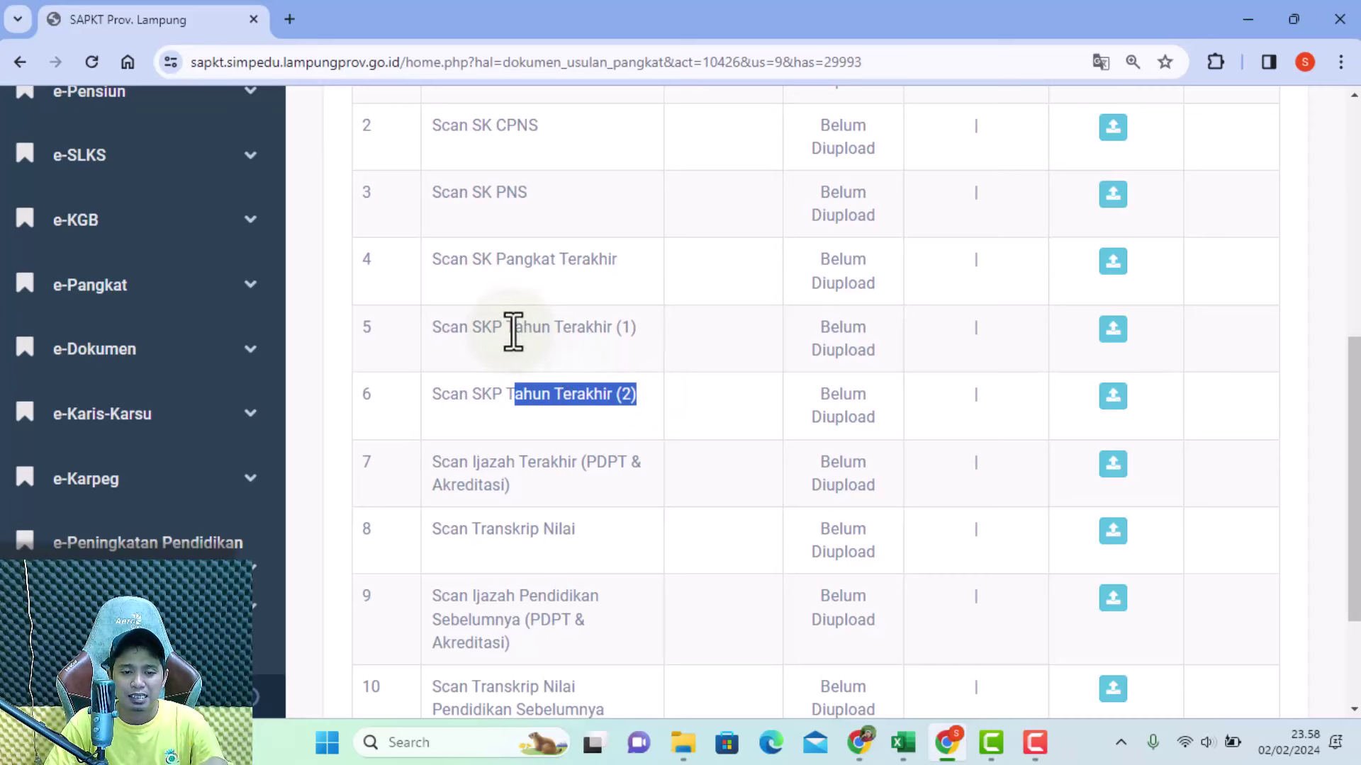
left_click_drag(508, 328, 628, 330)
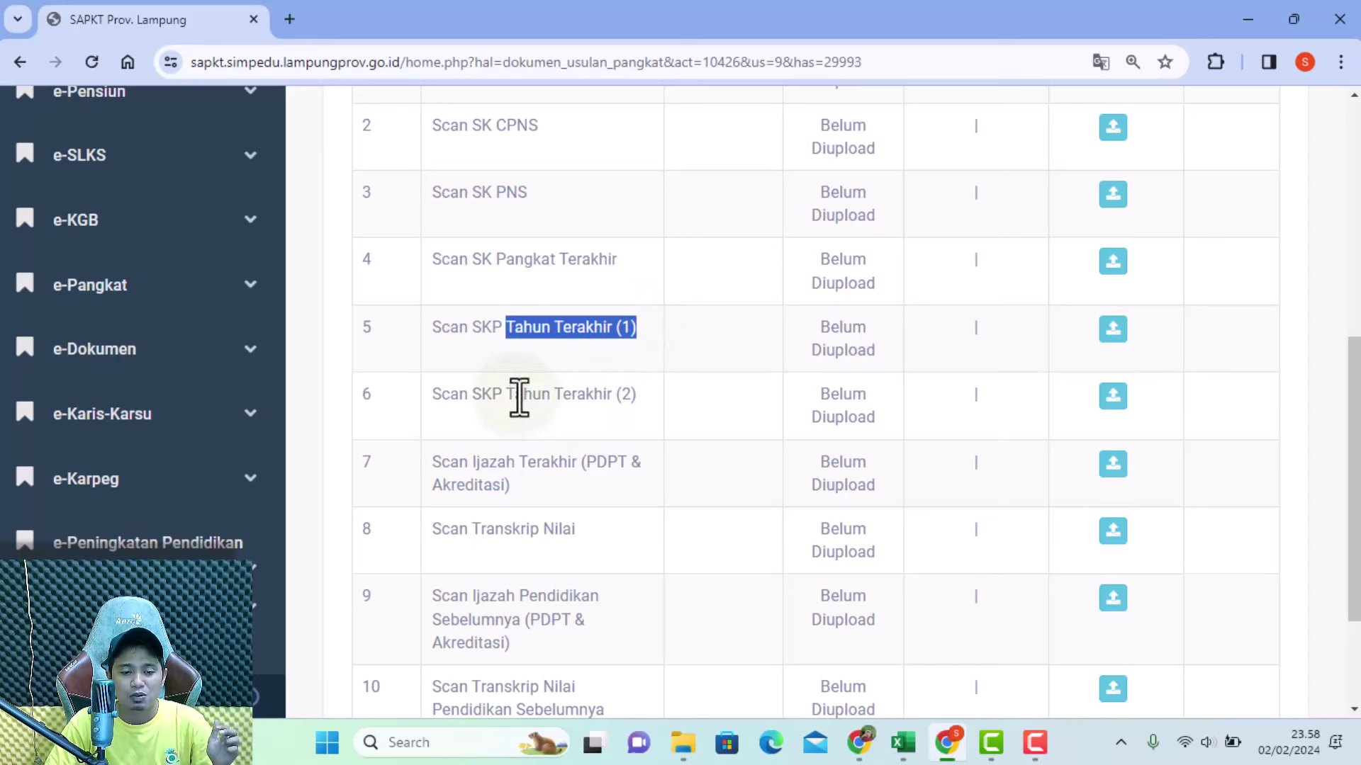
left_click_drag(513, 394, 639, 399)
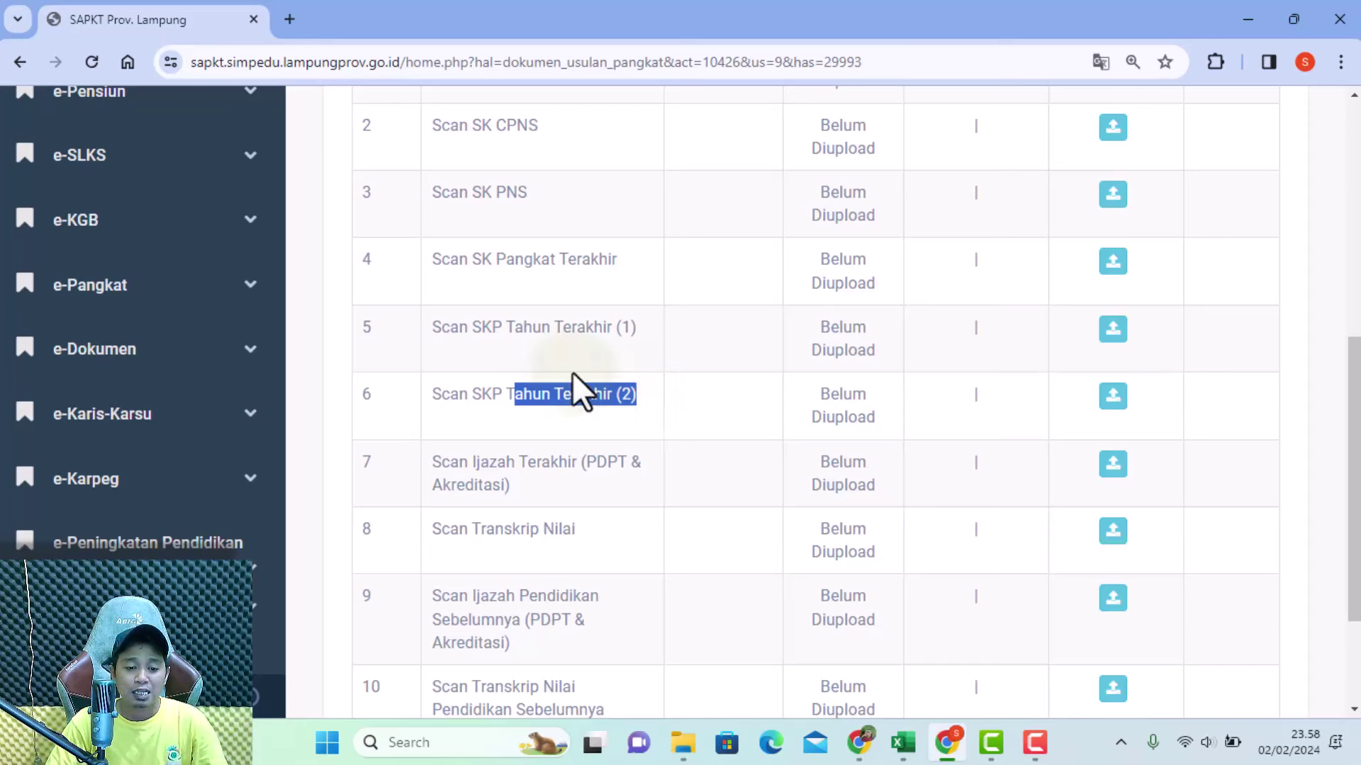
left_click_drag(507, 327, 646, 349)
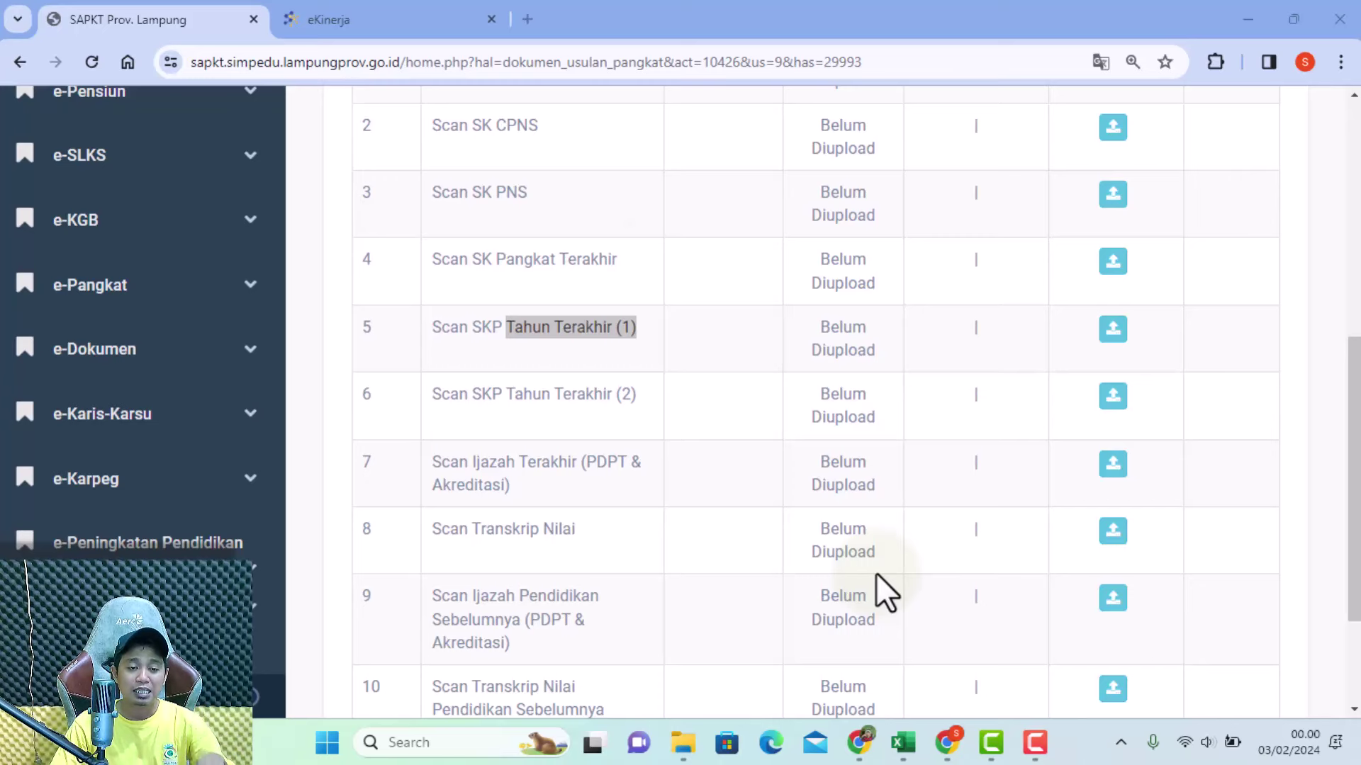
Switch to eKinerja, open the 2023 SKP's details and view its Cetak Rencana SKP print options without printing.
left_click(363, 23)
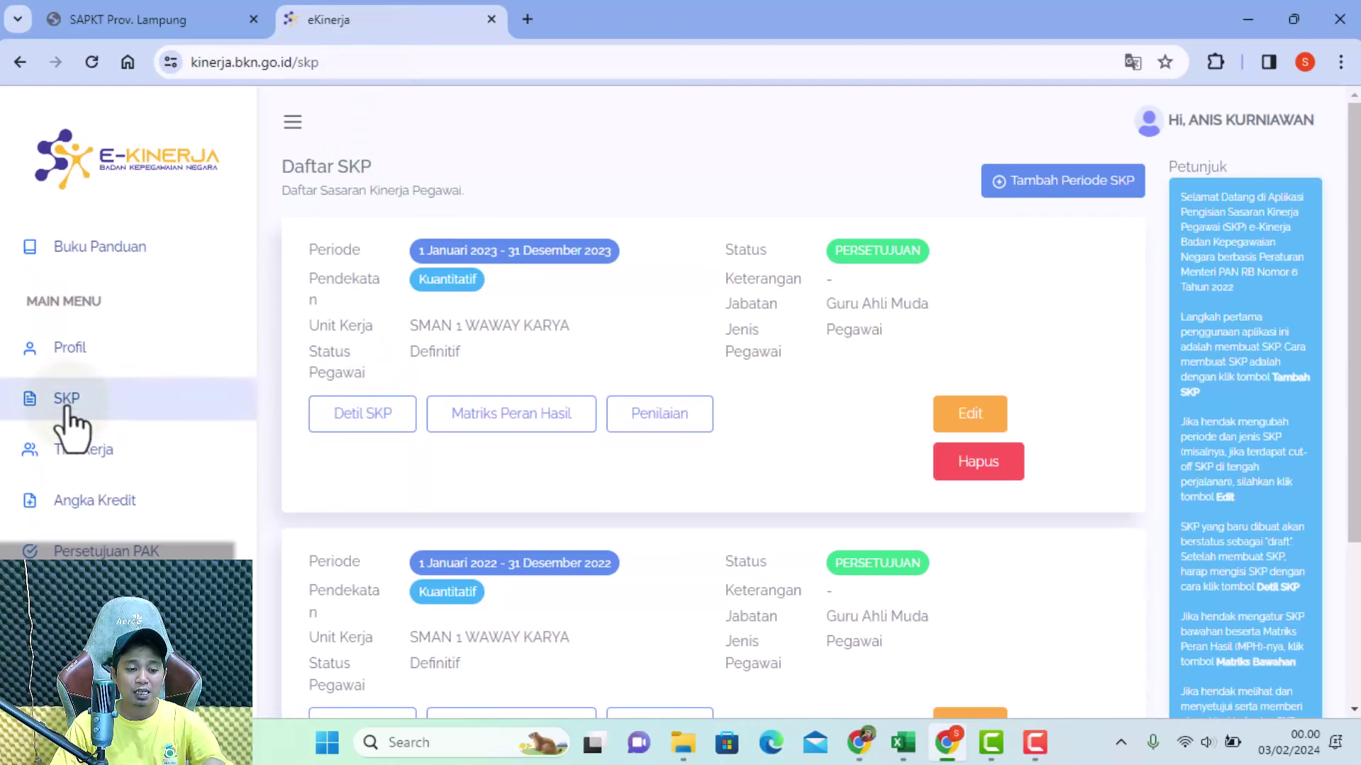
left_click(361, 418)
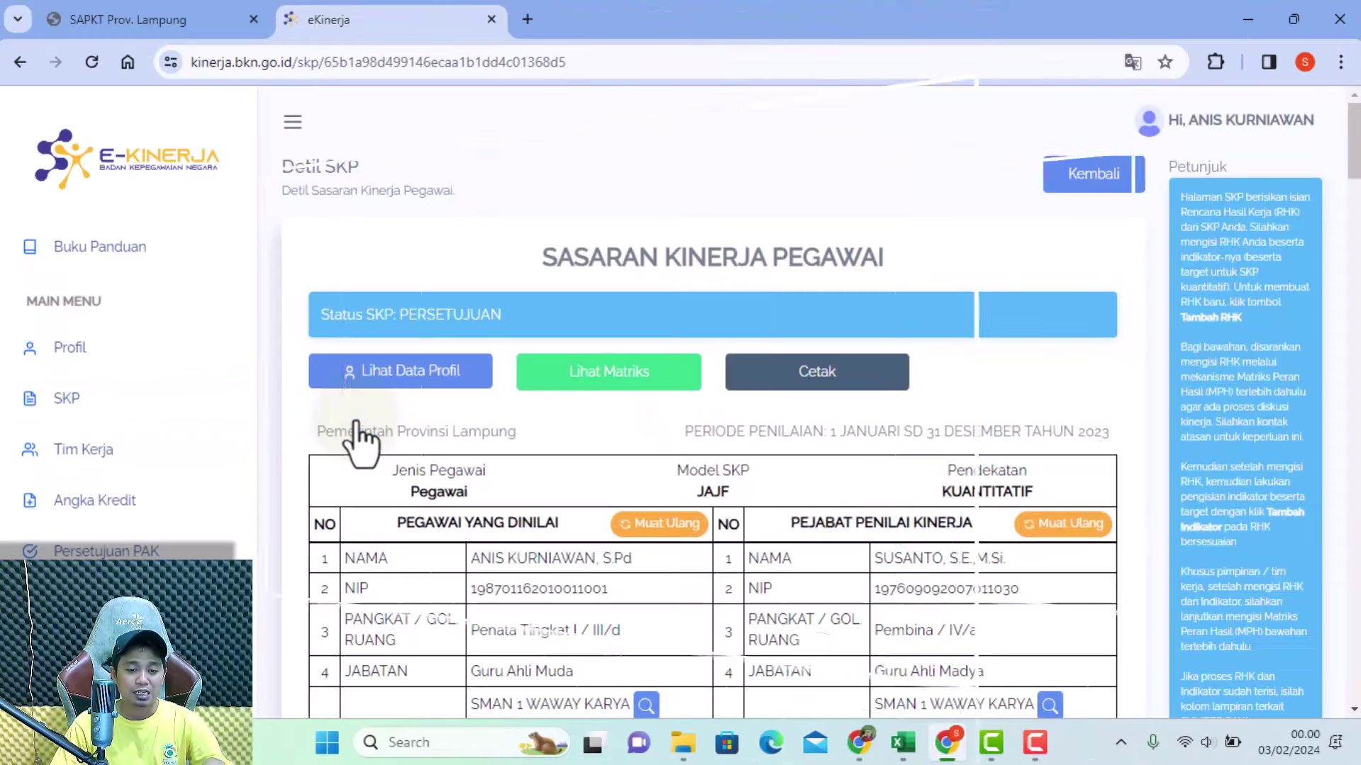
left_click(819, 382)
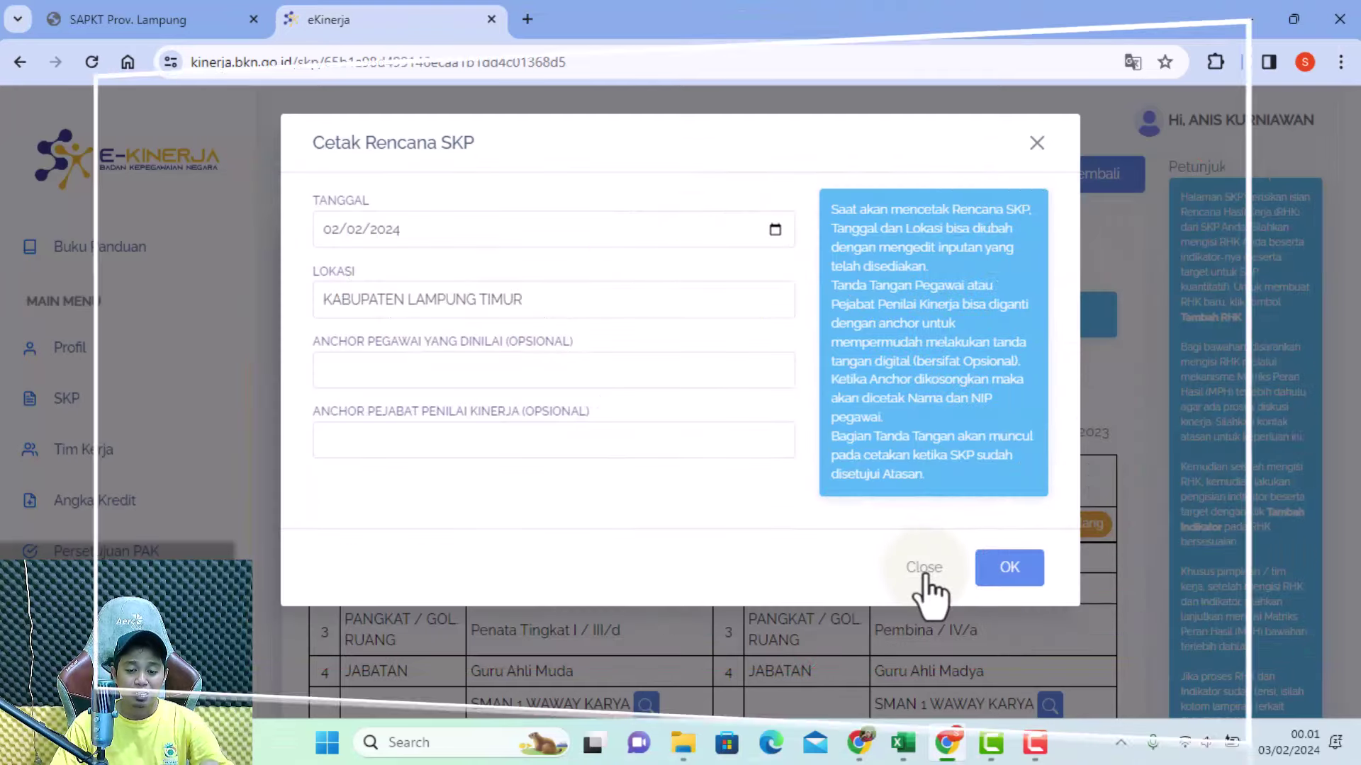
left_click(924, 569)
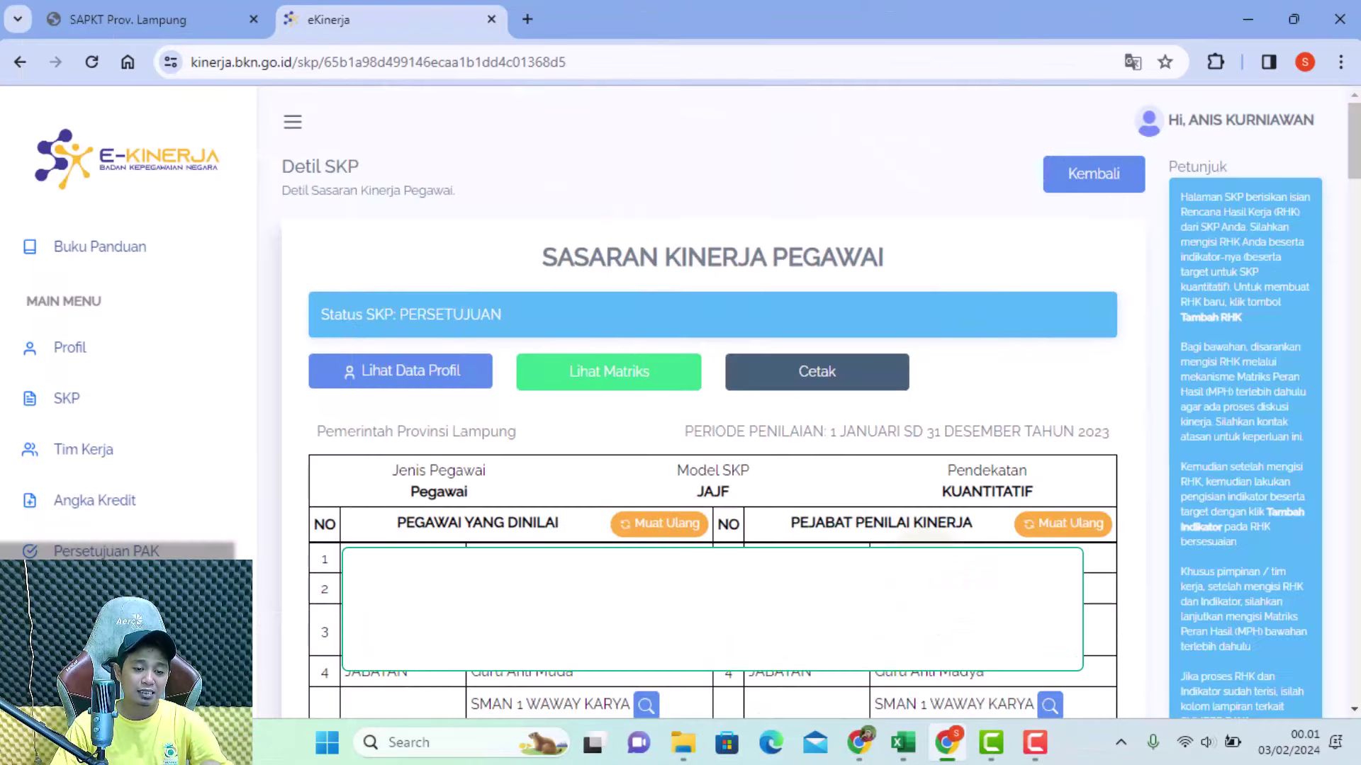
Open the Penilaian page of the 2023 SKP and locate the print options for the final assessment period (Penilaian Akhir).
left_click(69, 408)
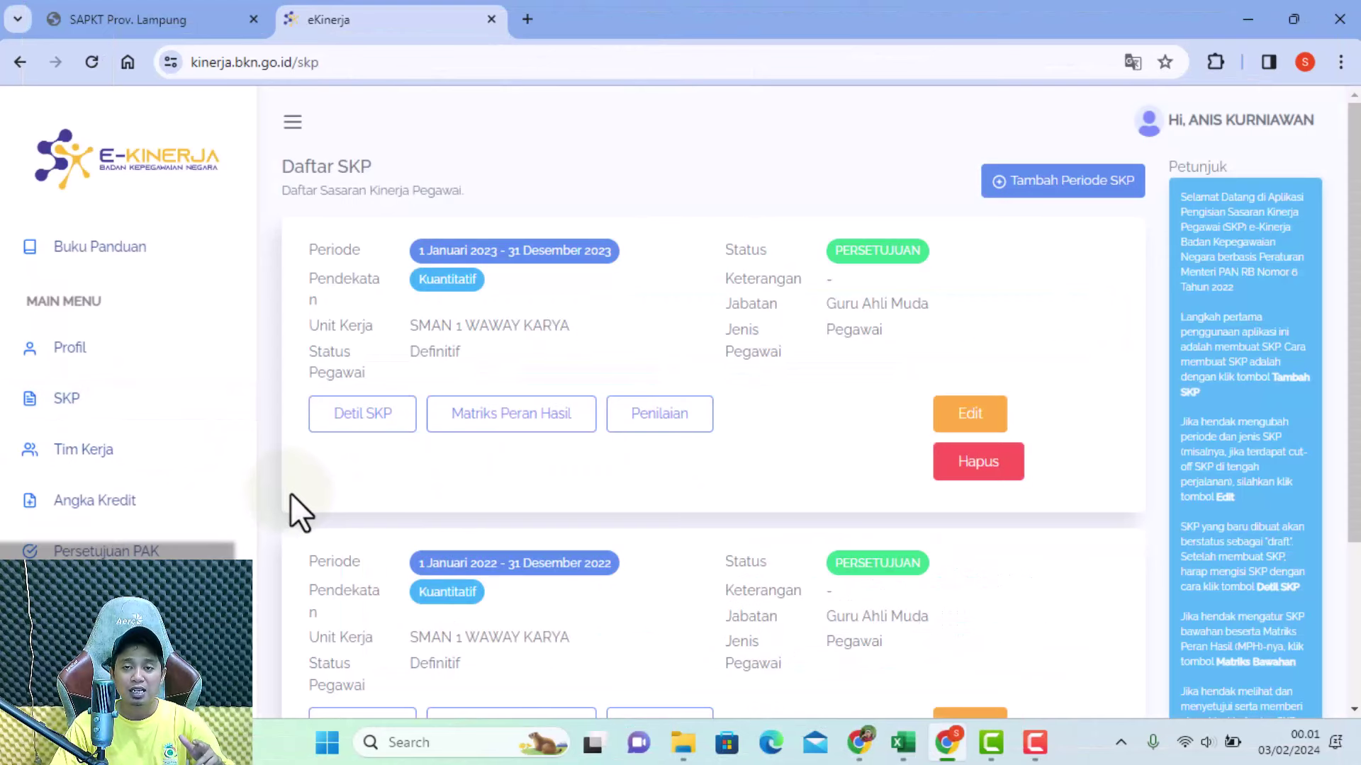
left_click(668, 427)
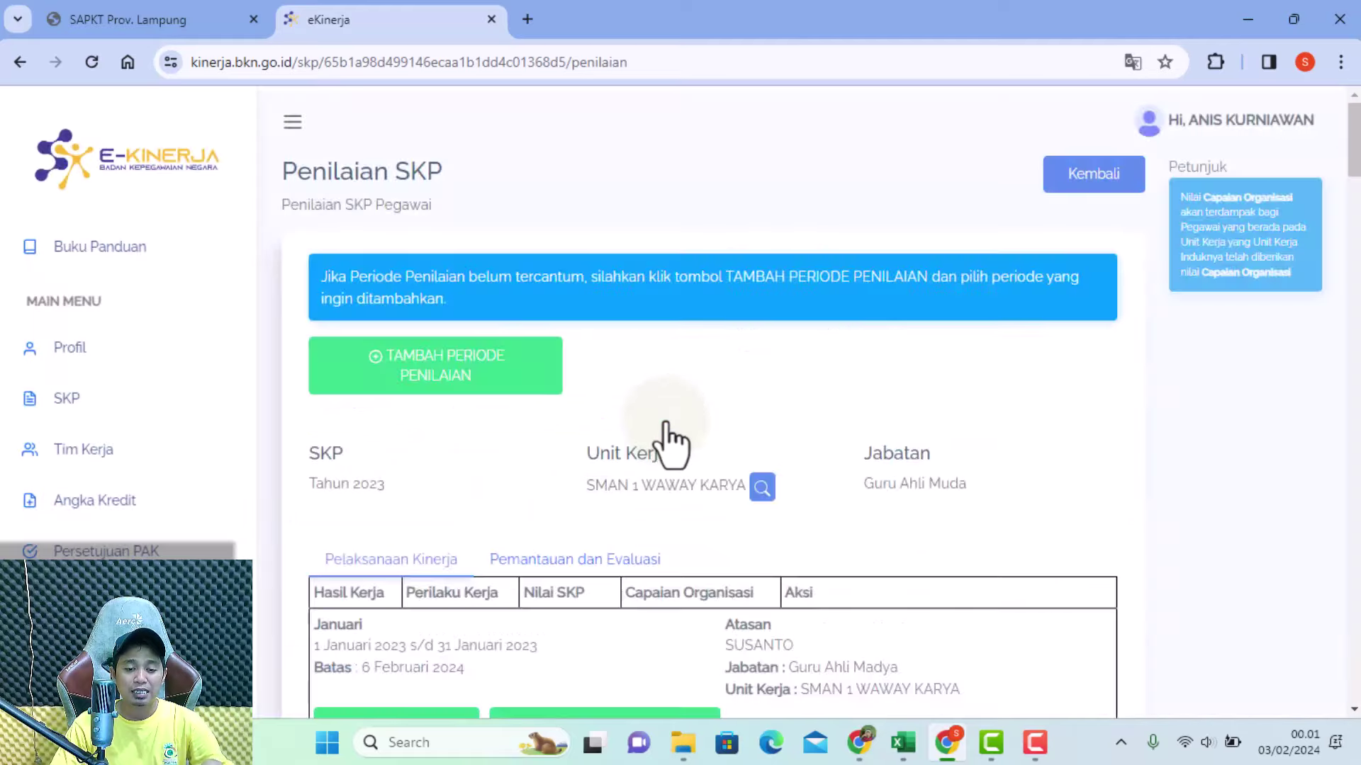
left_click_drag(1354, 142, 1354, 708)
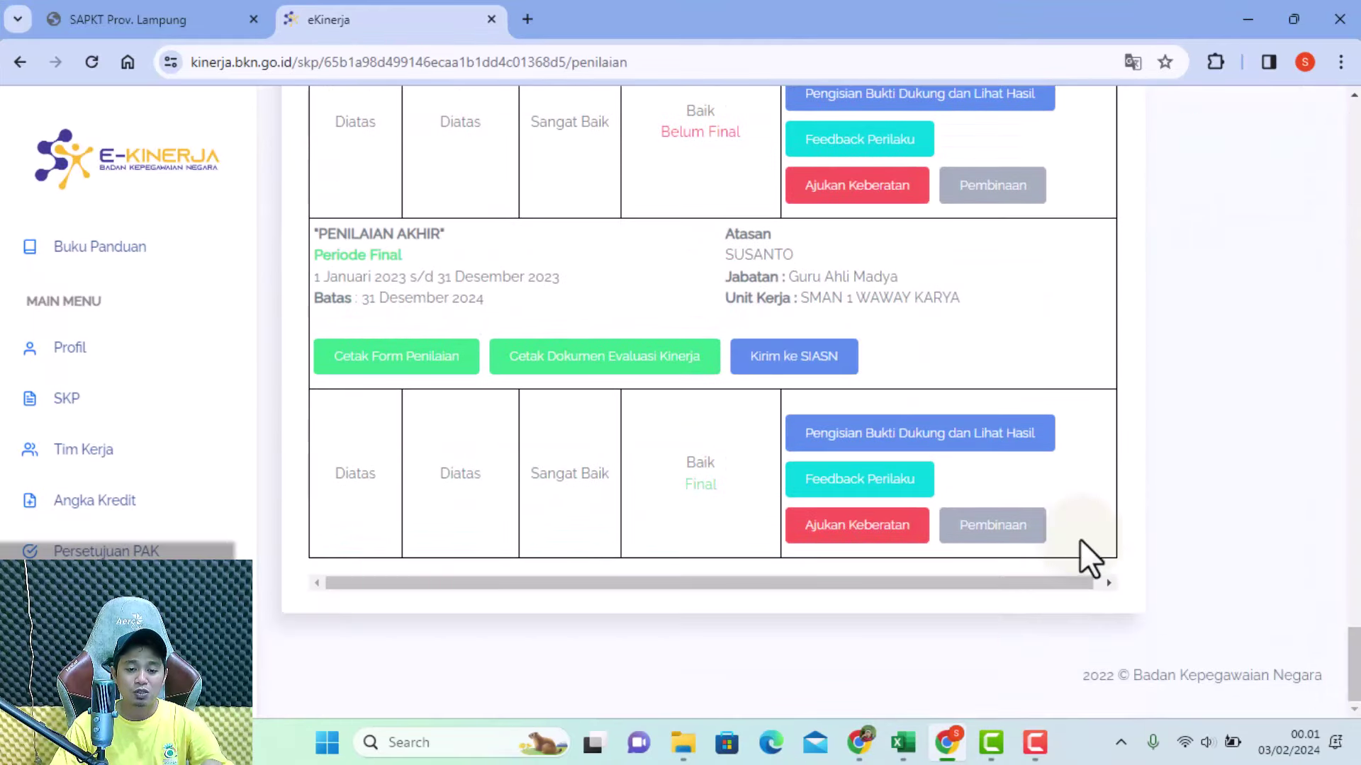
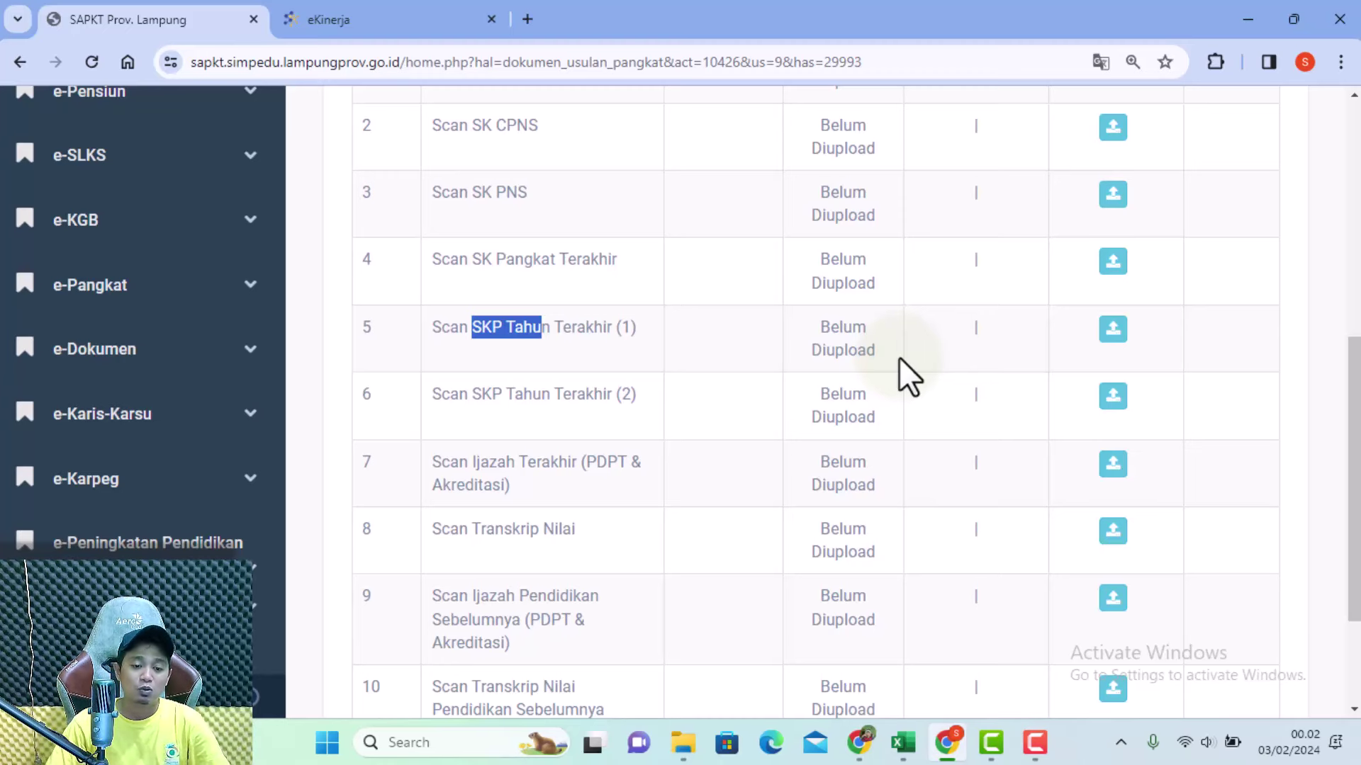
In the SAPKT document list, review the remaining first-page requirements through item 10 and the second page's items from Scan Surat Keterangan onward.
scroll(898, 357, "down", 2)
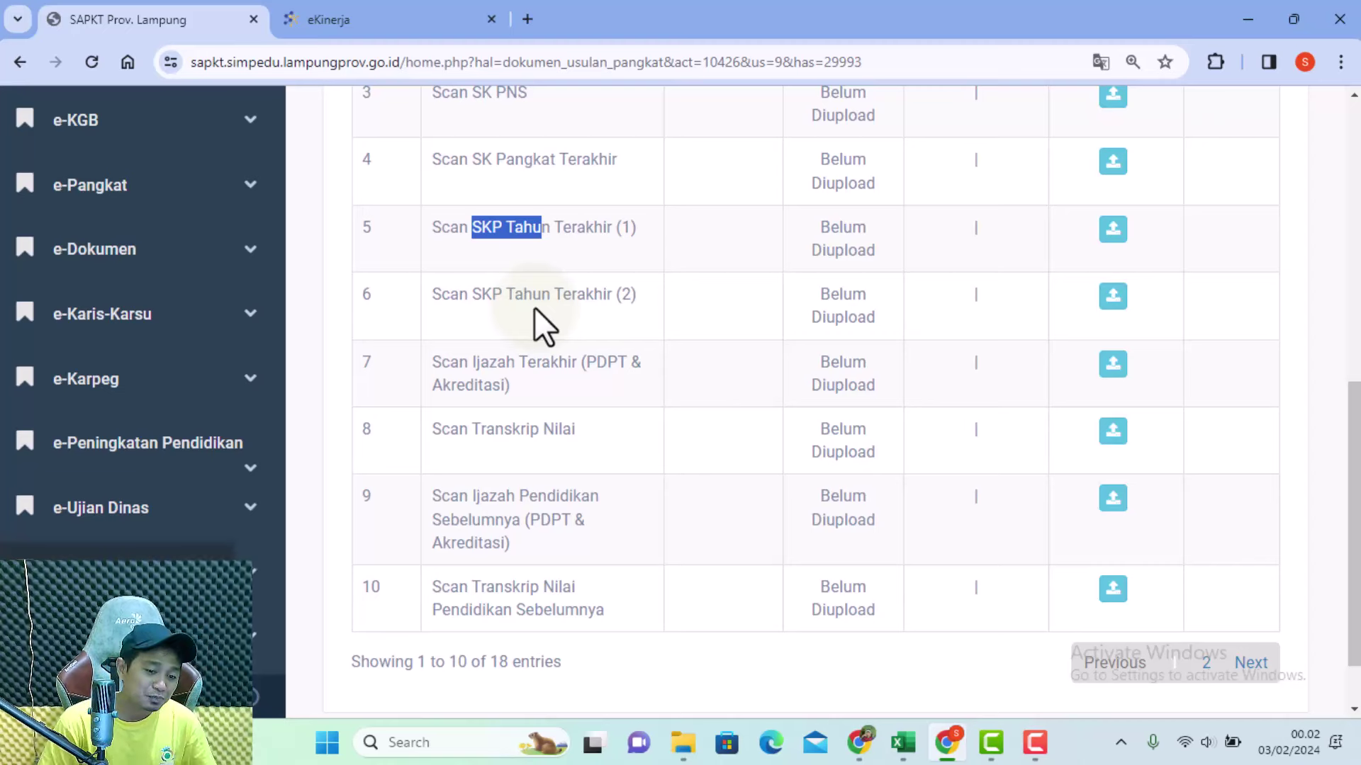
scroll(545, 348, "down", 1)
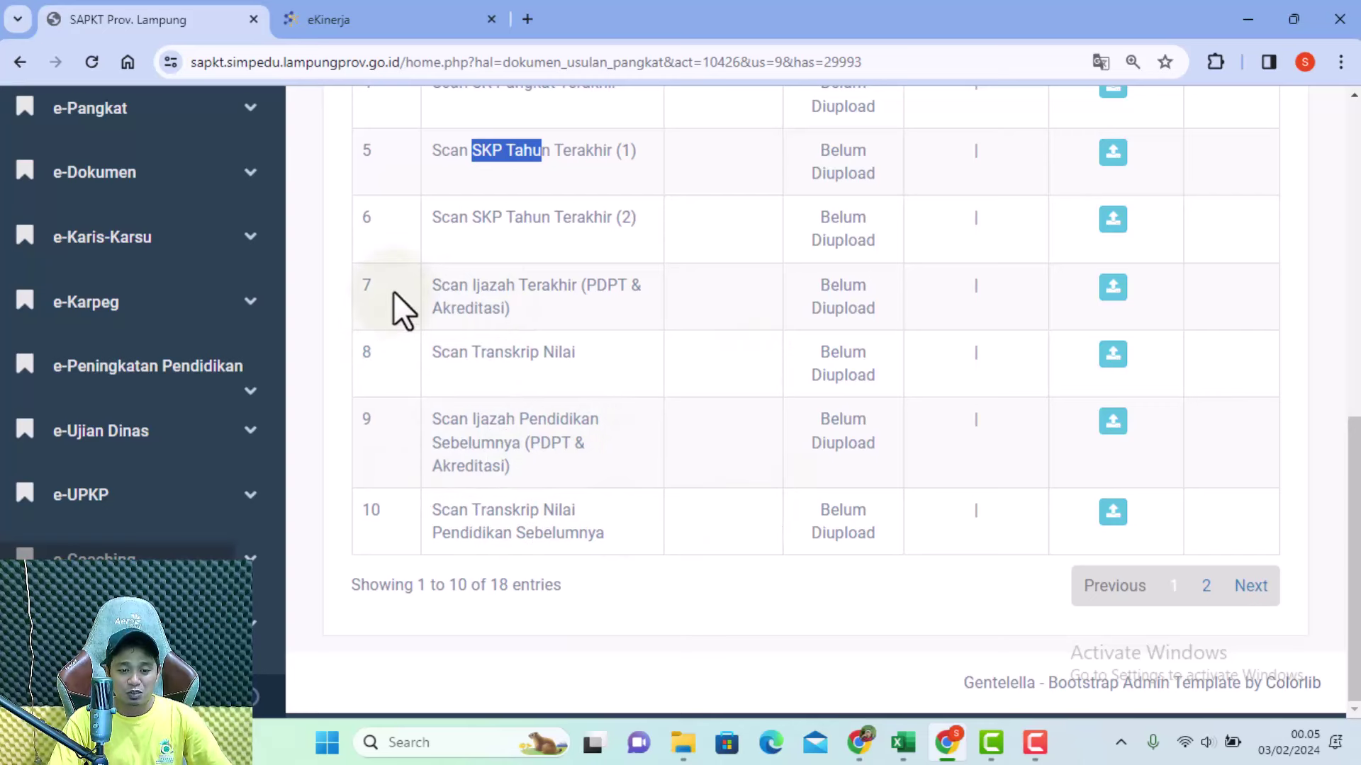
left_click(1206, 587)
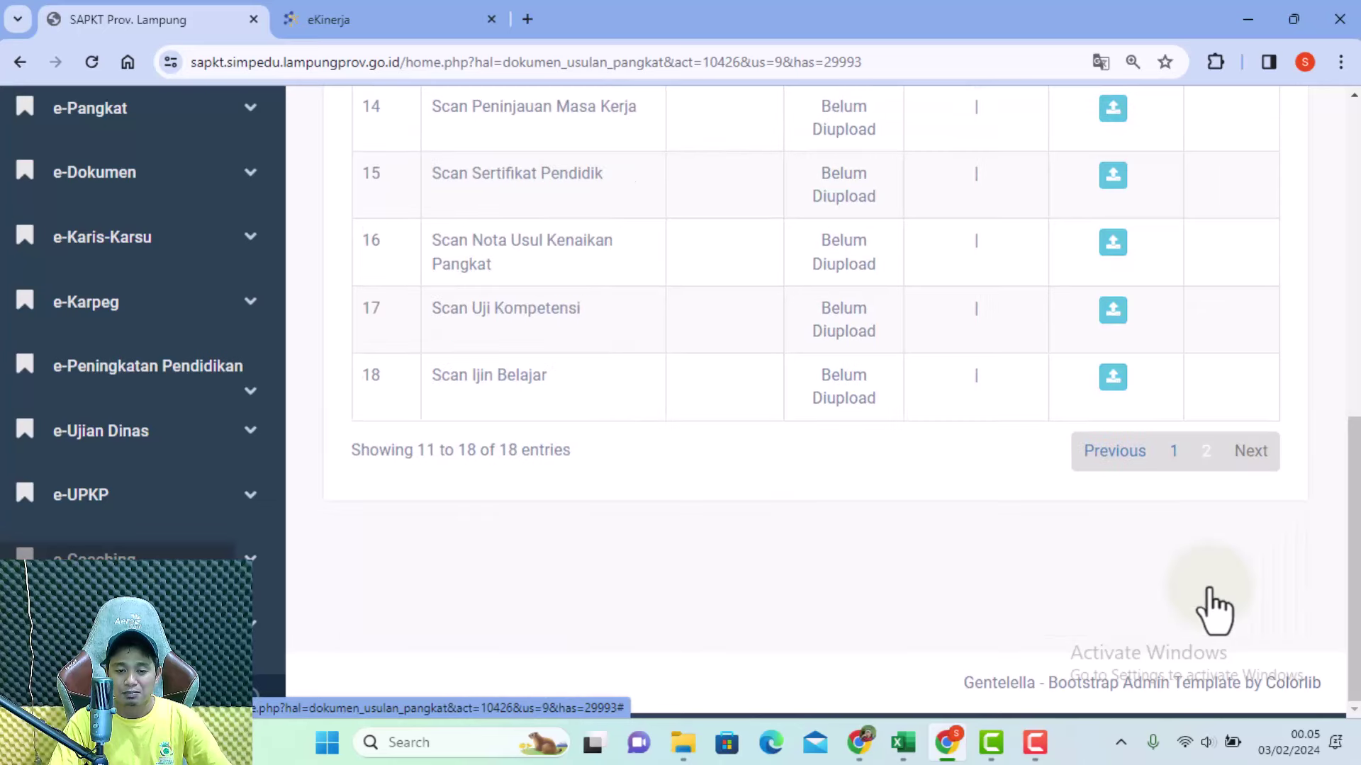
scroll(1130, 571, "up", 3)
scroll(1130, 570, "up", 1)
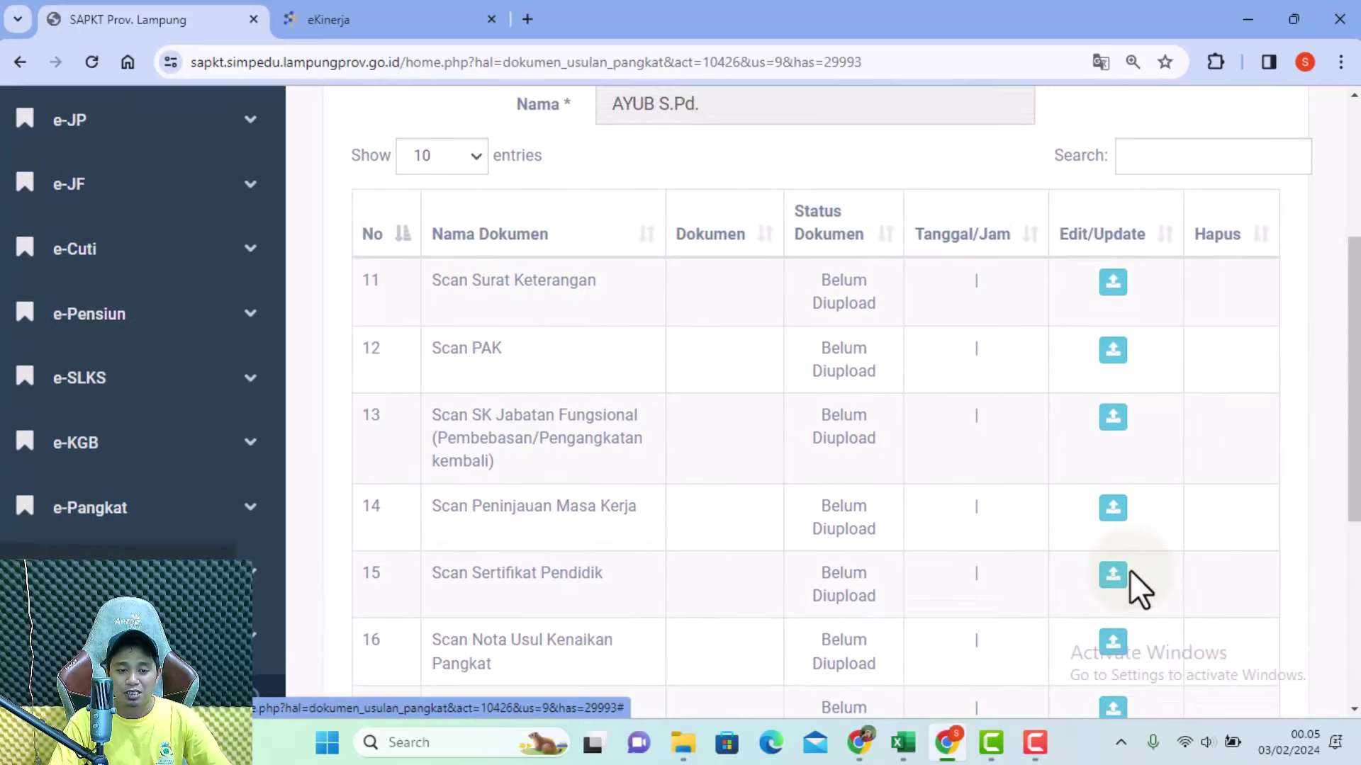
scroll(1129, 570, "down", 2)
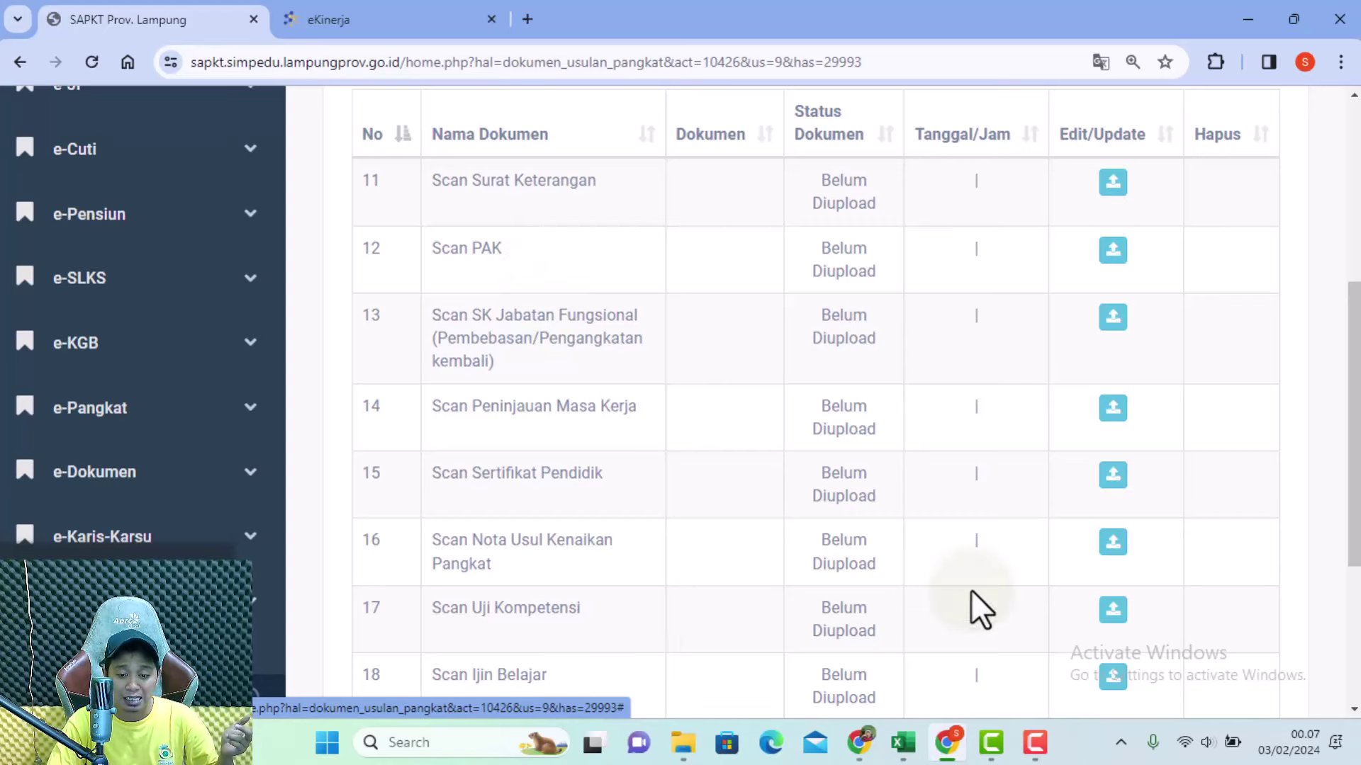
scroll(992, 618, "down", 3)
Return to the first page of required documents and recheck the entries from Scan SK CPNS to Scan Transkrip Nilai Pendidikan Sebelumnya.
left_click(1177, 549)
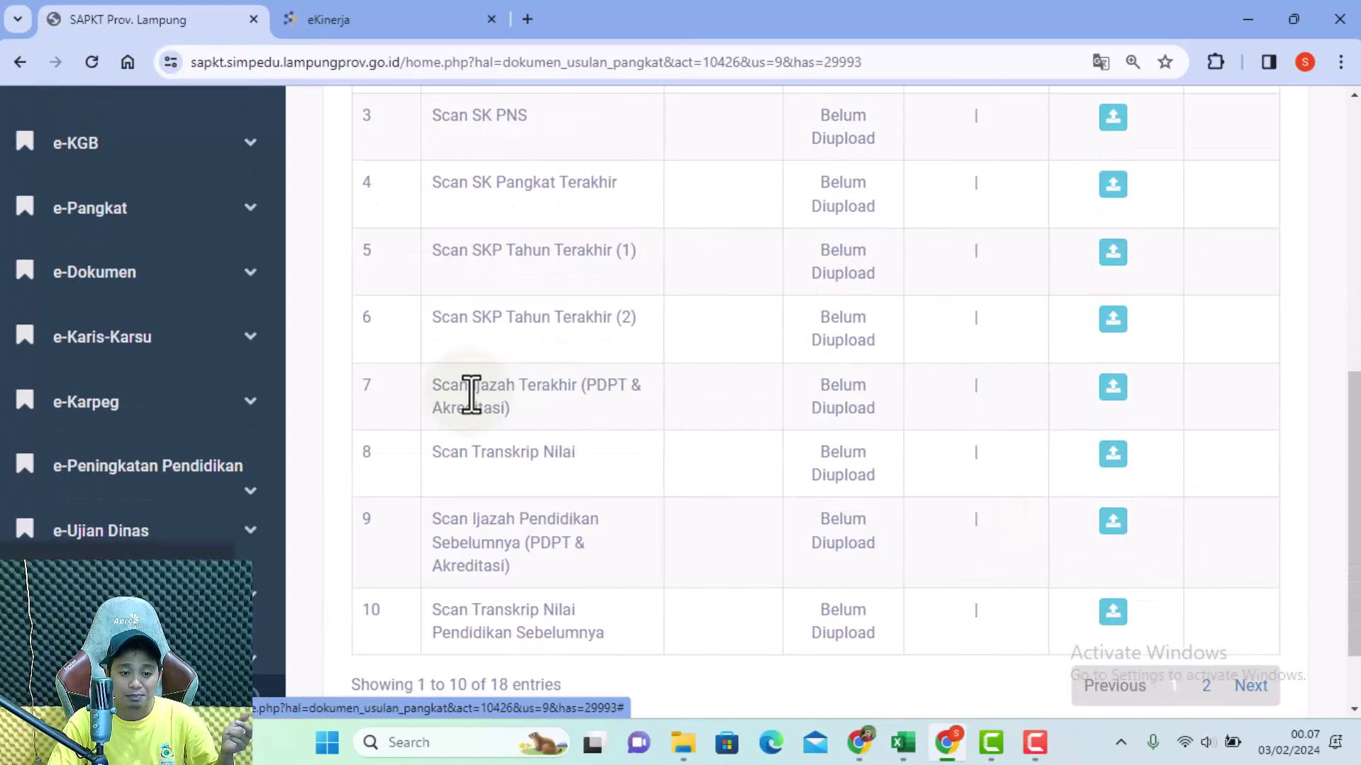
scroll(472, 397, "up", 1)
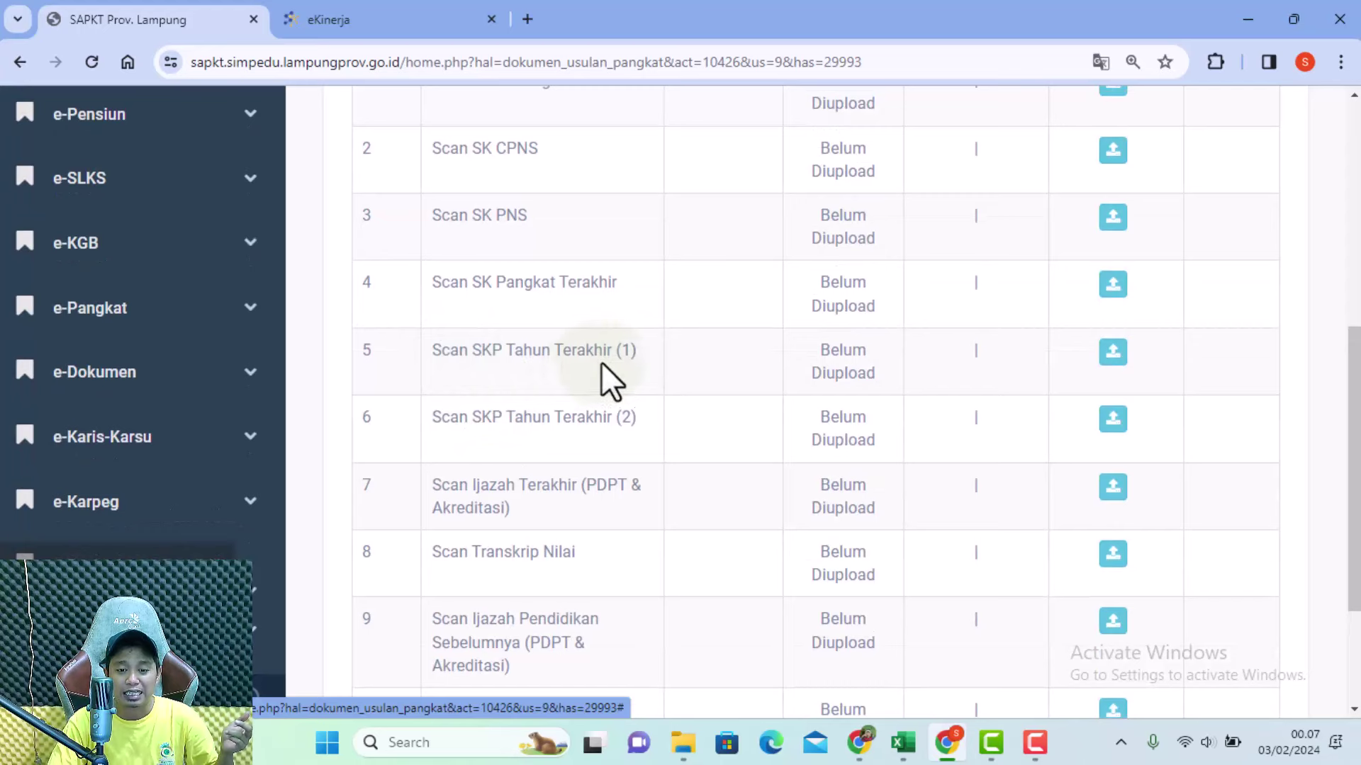
scroll(1141, 610, "down", 3)
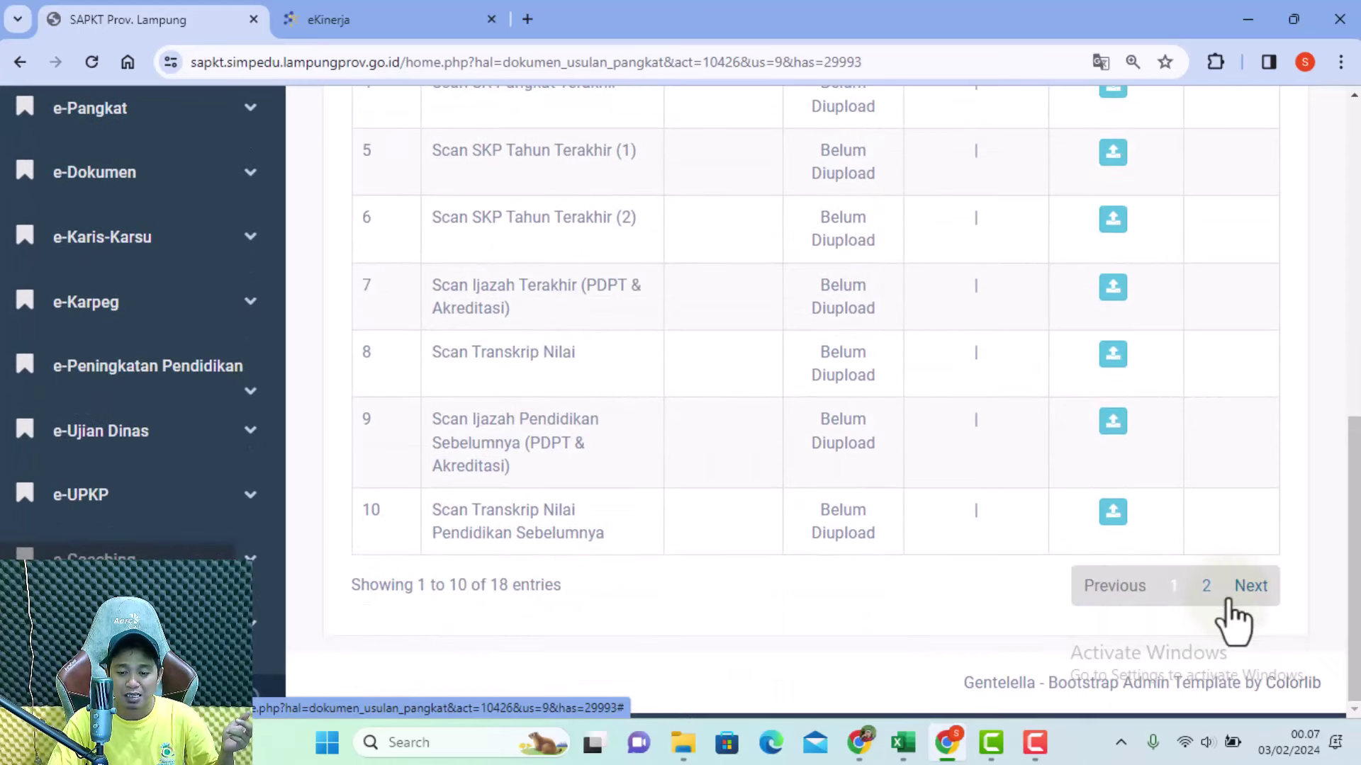
Open the second page of required documents and examine Scan PAK, Scan SK Jabatan Fungsional and the entries through Scan Uji Kompetensi.
left_click(1242, 592)
scroll(841, 409, "up", 4)
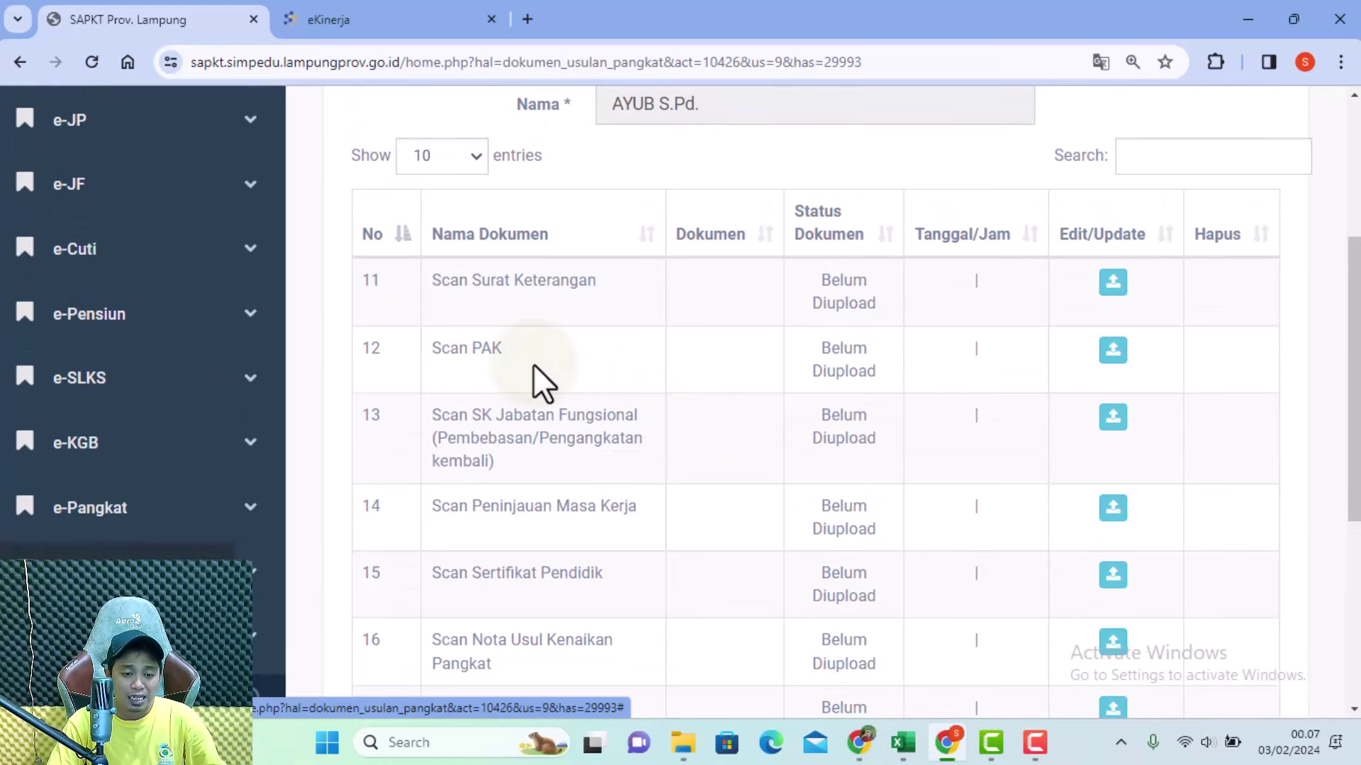
scroll(533, 365, "down", 1)
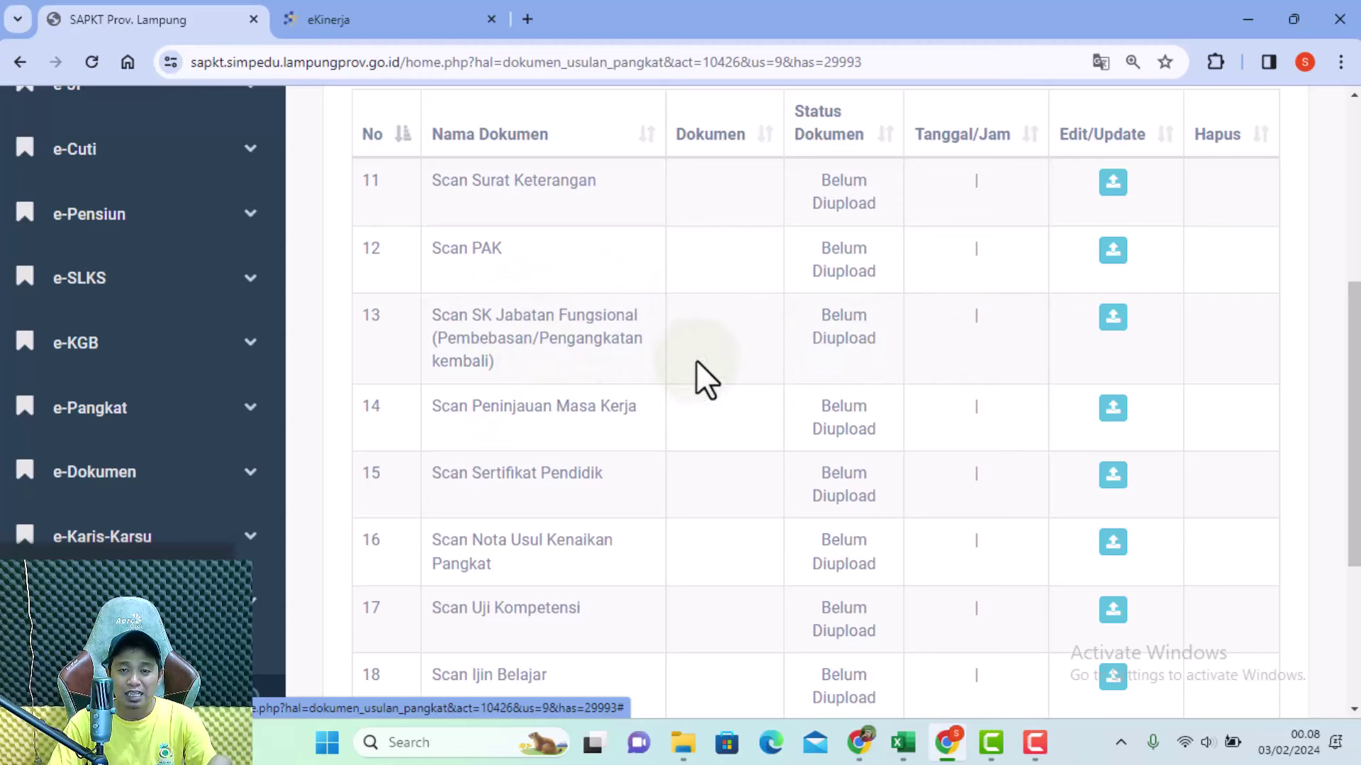
scroll(796, 342, "down", 2)
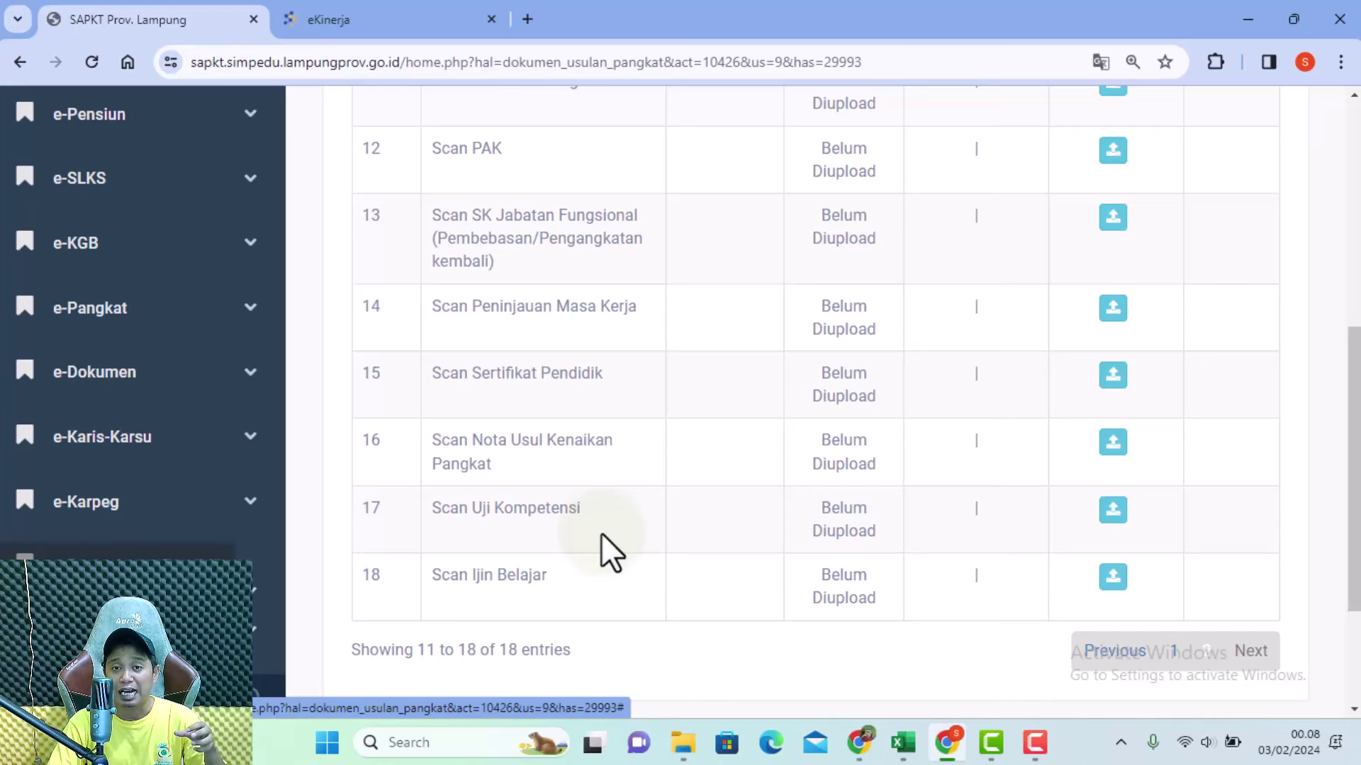
scroll(556, 516, "up", 1)
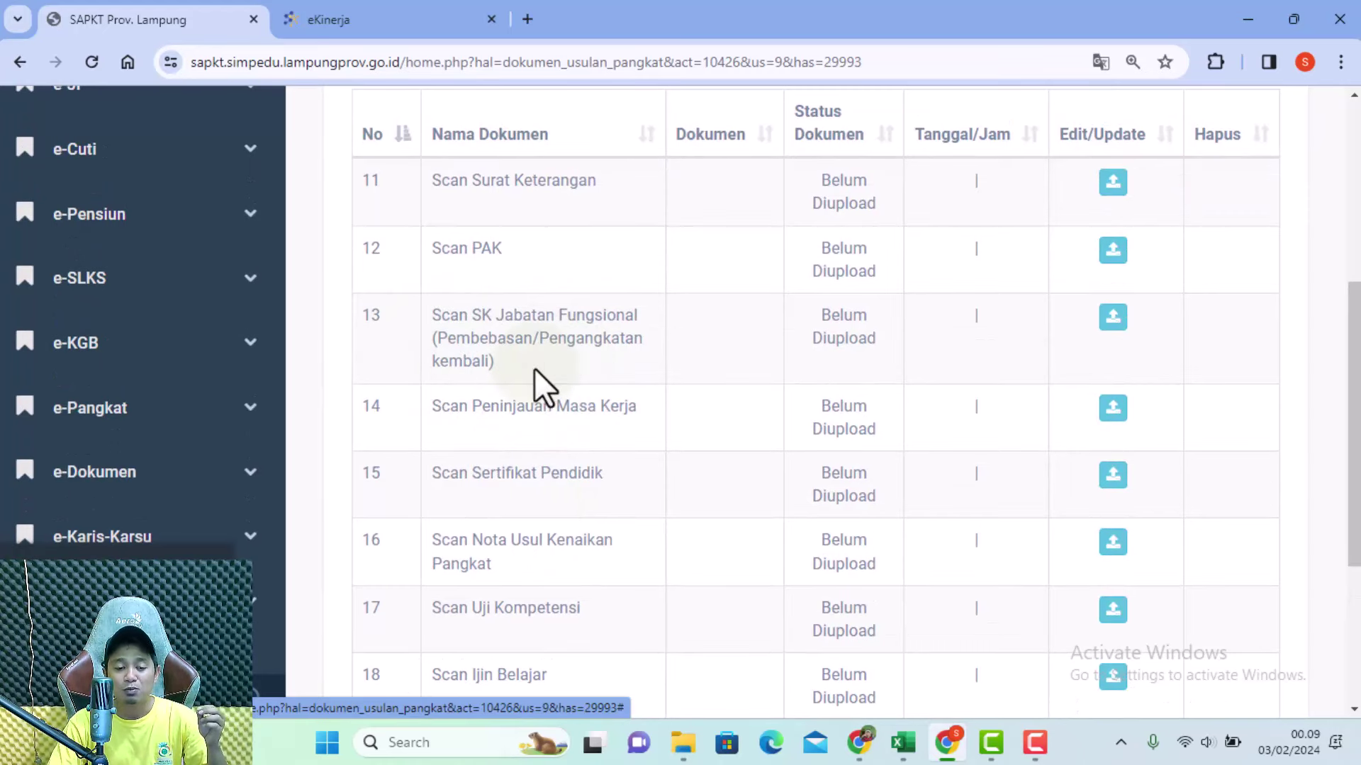
scroll(535, 368, "down", 1)
scroll(547, 571, "up", 2)
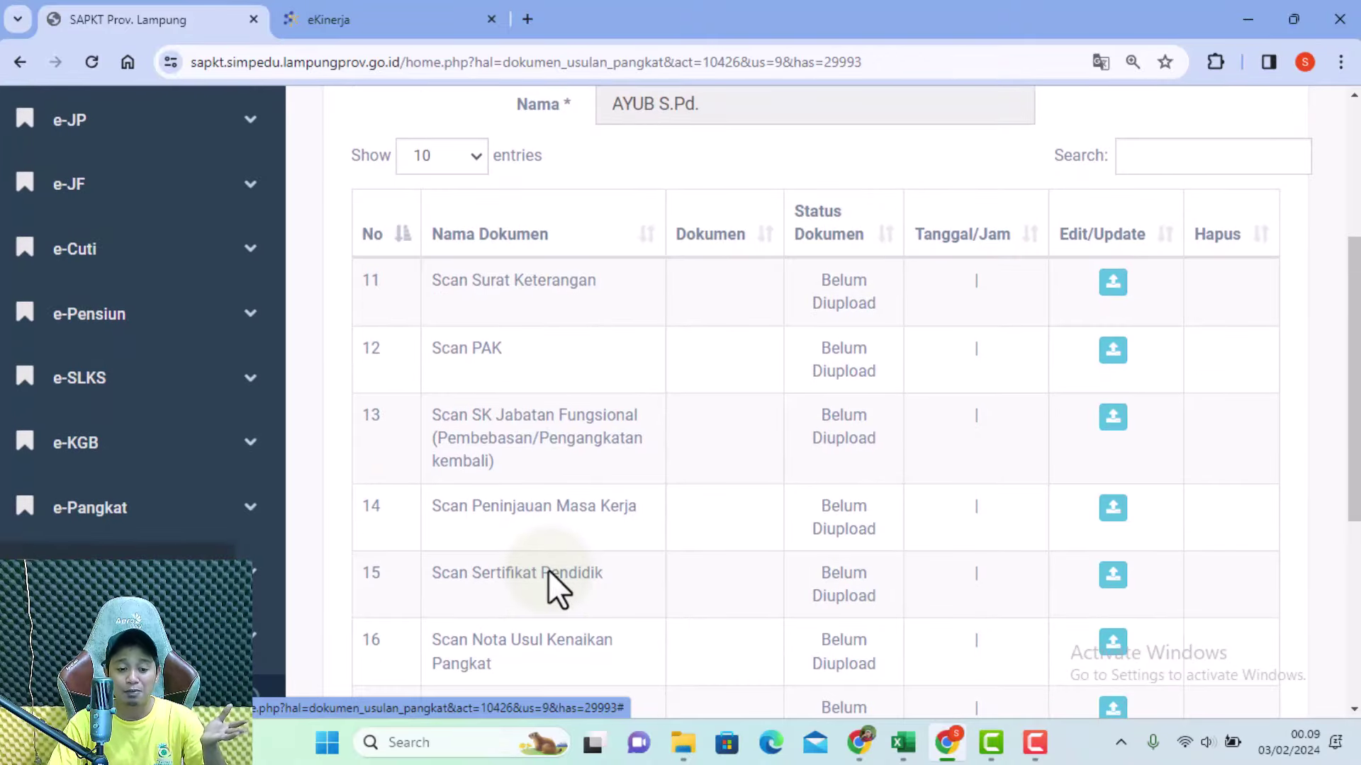
scroll(548, 569, "down", 3)
scroll(556, 455, "up", 3)
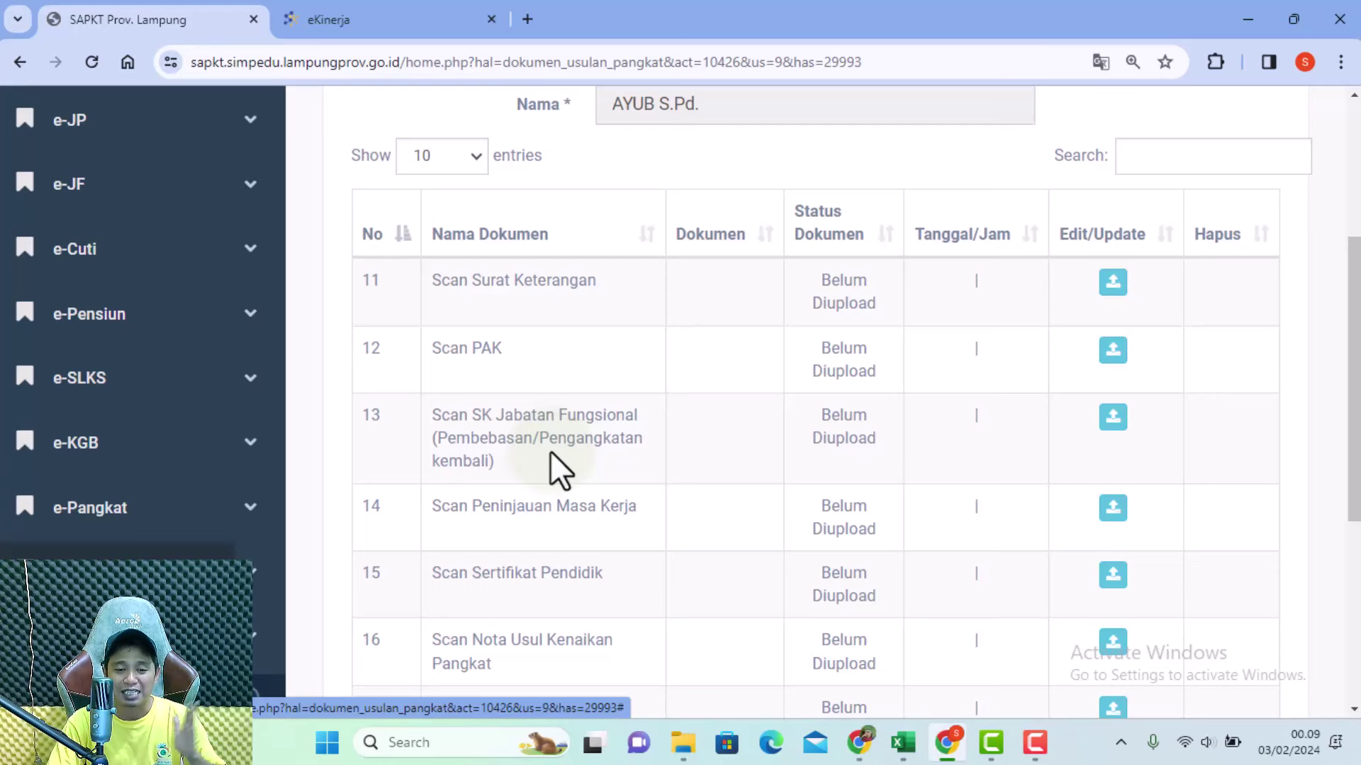
scroll(550, 451, "down", 1)
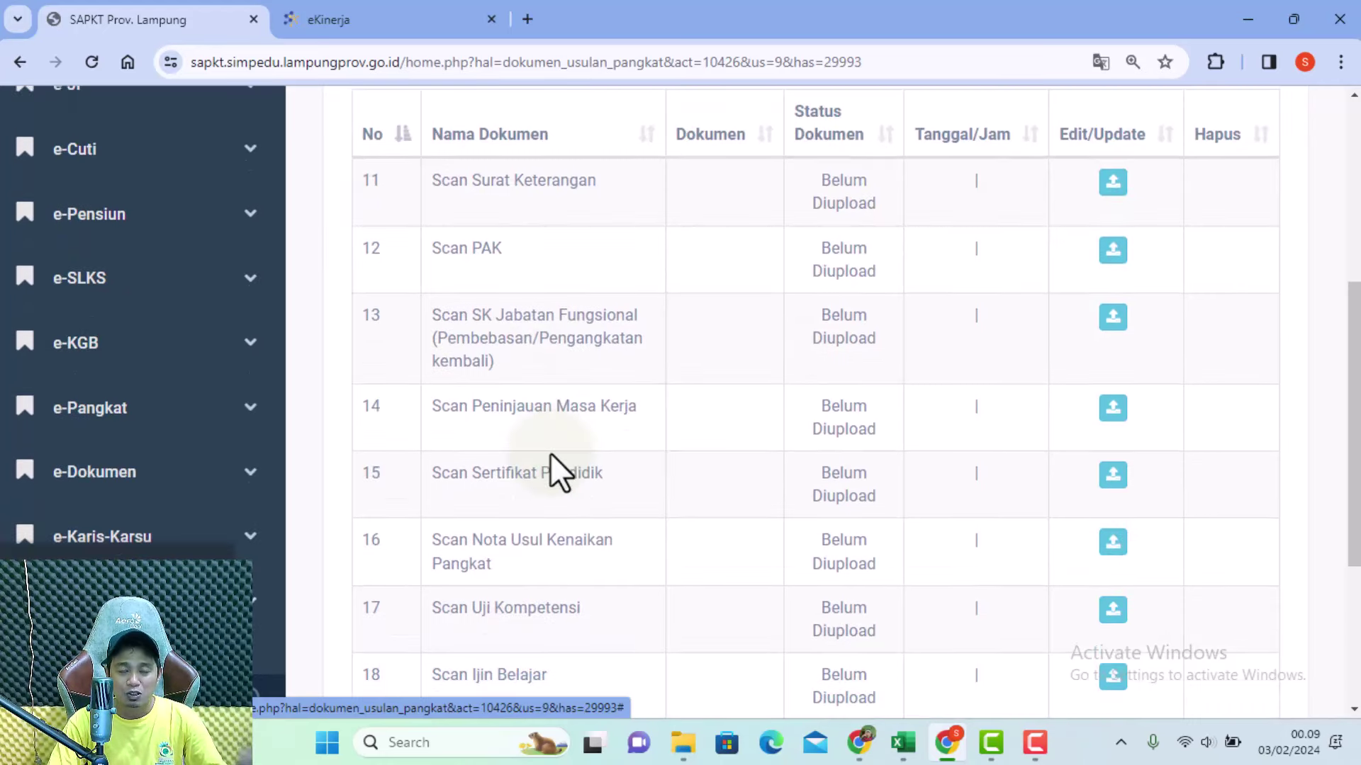
scroll(550, 453, "down", 2)
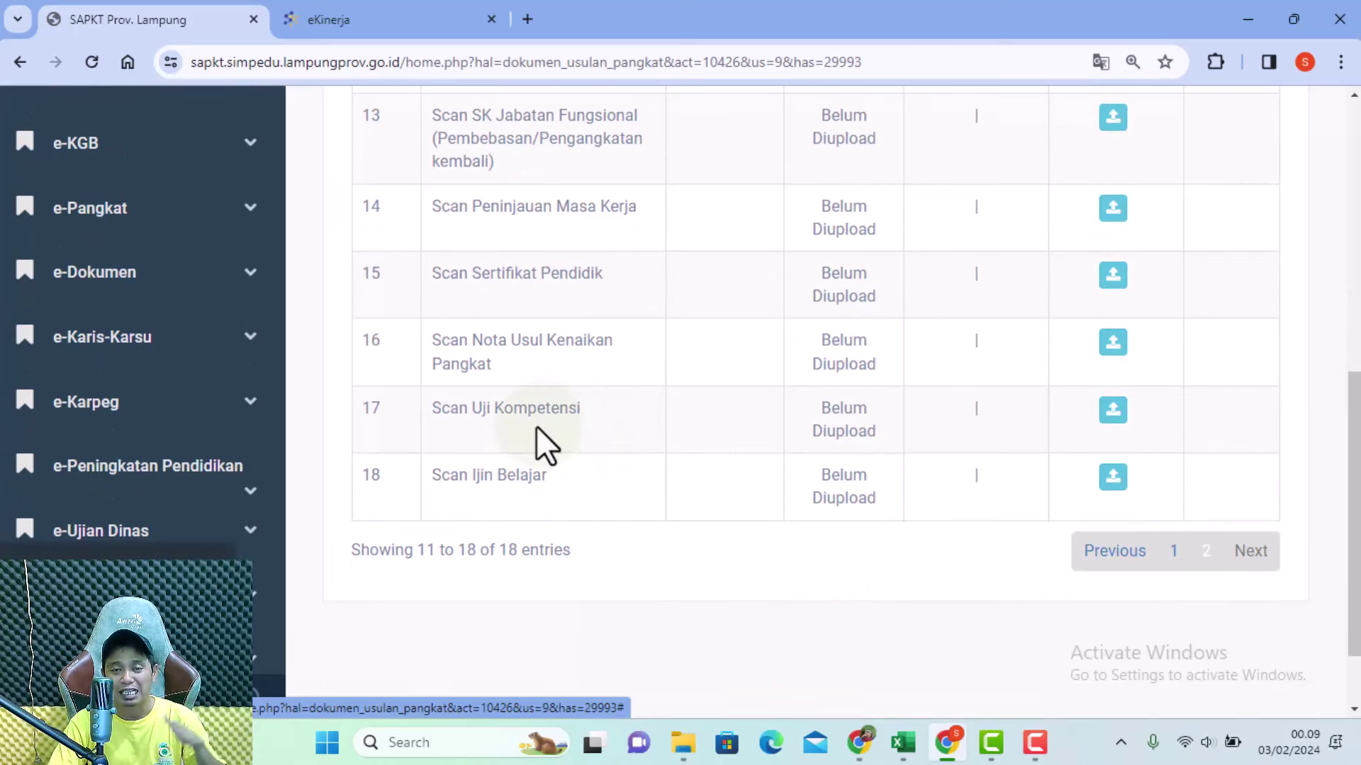
Review the second-page requirements from Scan Peninjauan Masa Kerja and Scan Sertifikat Pendidik through Scan Ijin Belajar.
scroll(538, 426, "up", 4)
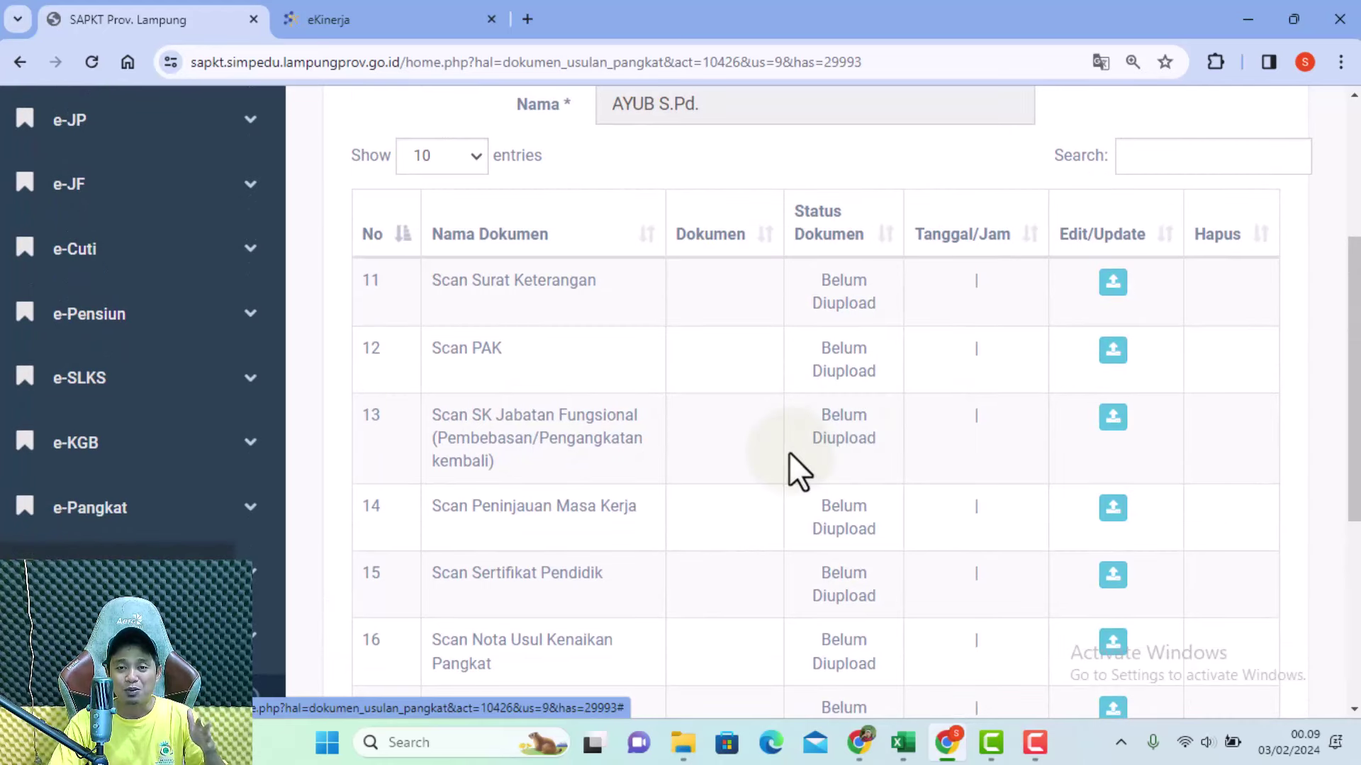
scroll(609, 469, "down", 3)
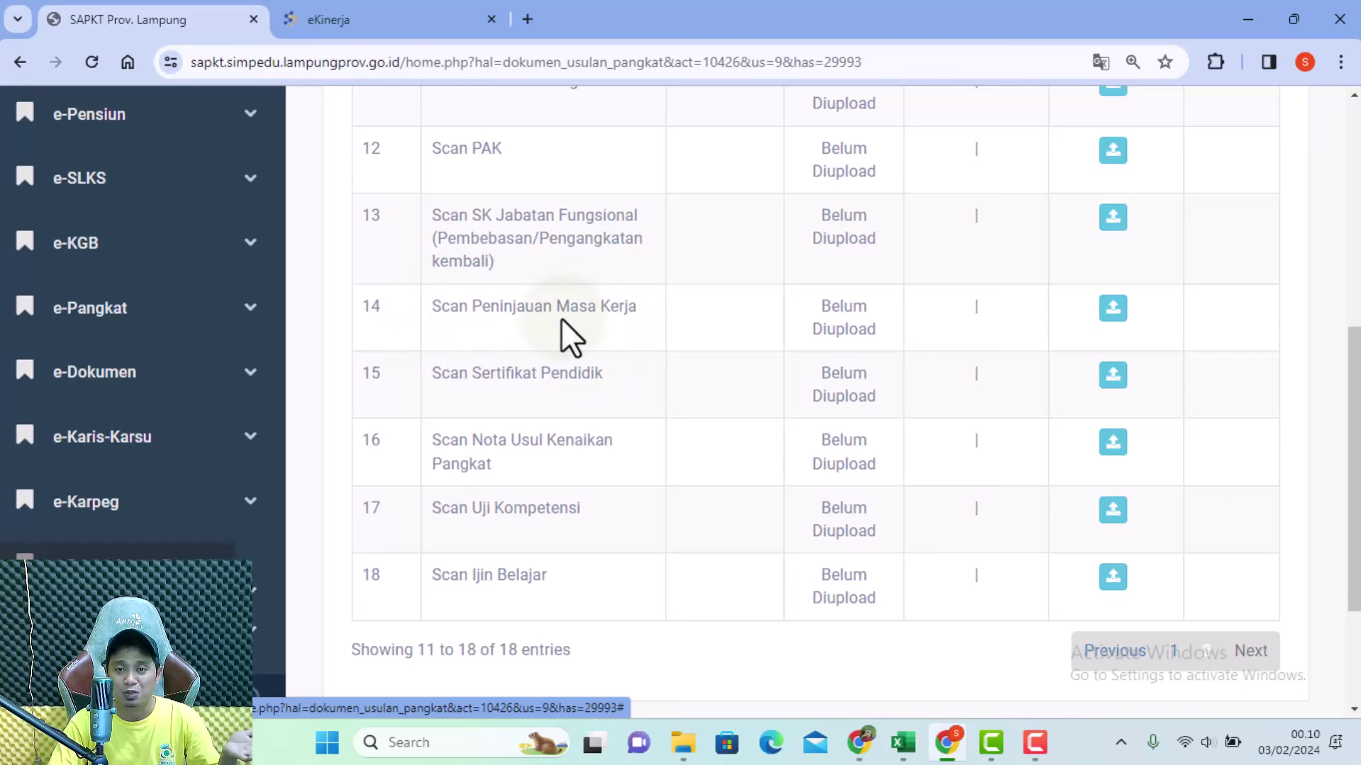
scroll(550, 416, "down", 1)
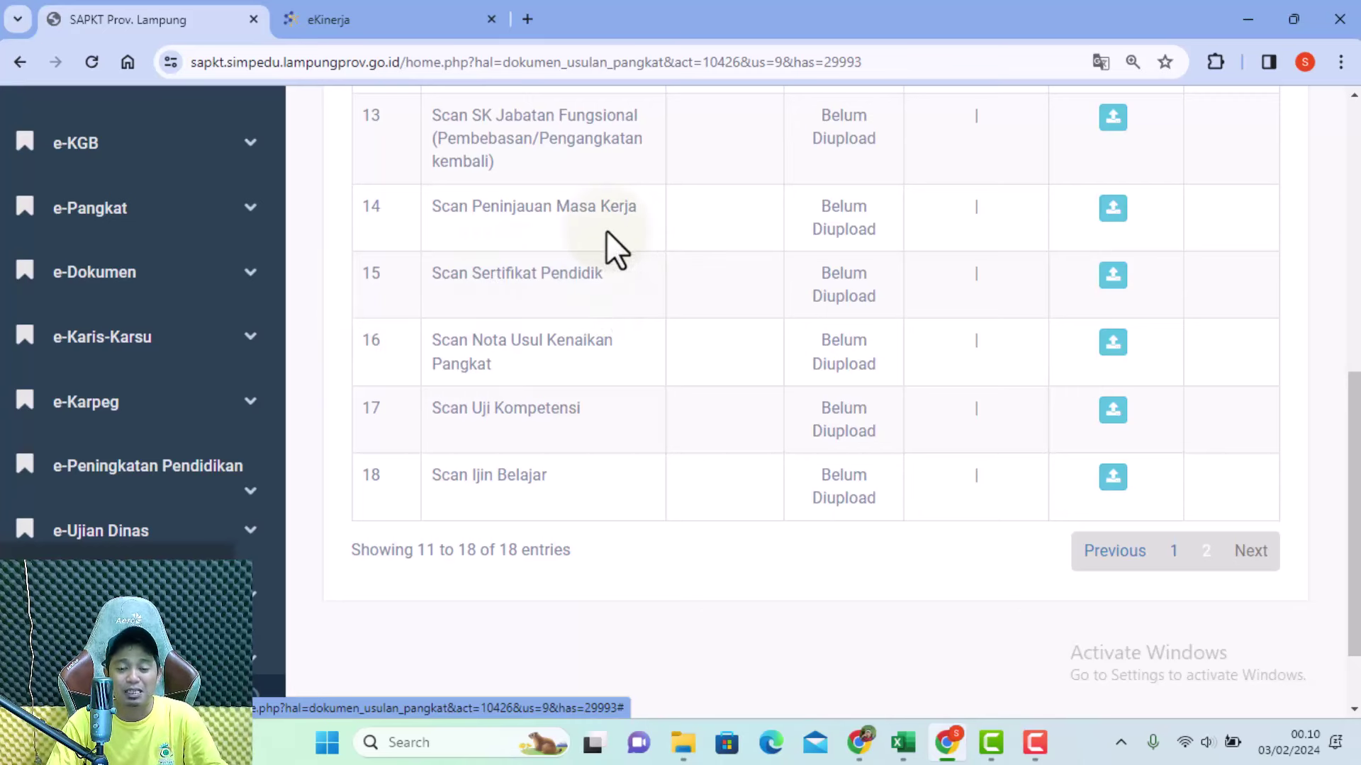
scroll(518, 389, "down", 2)
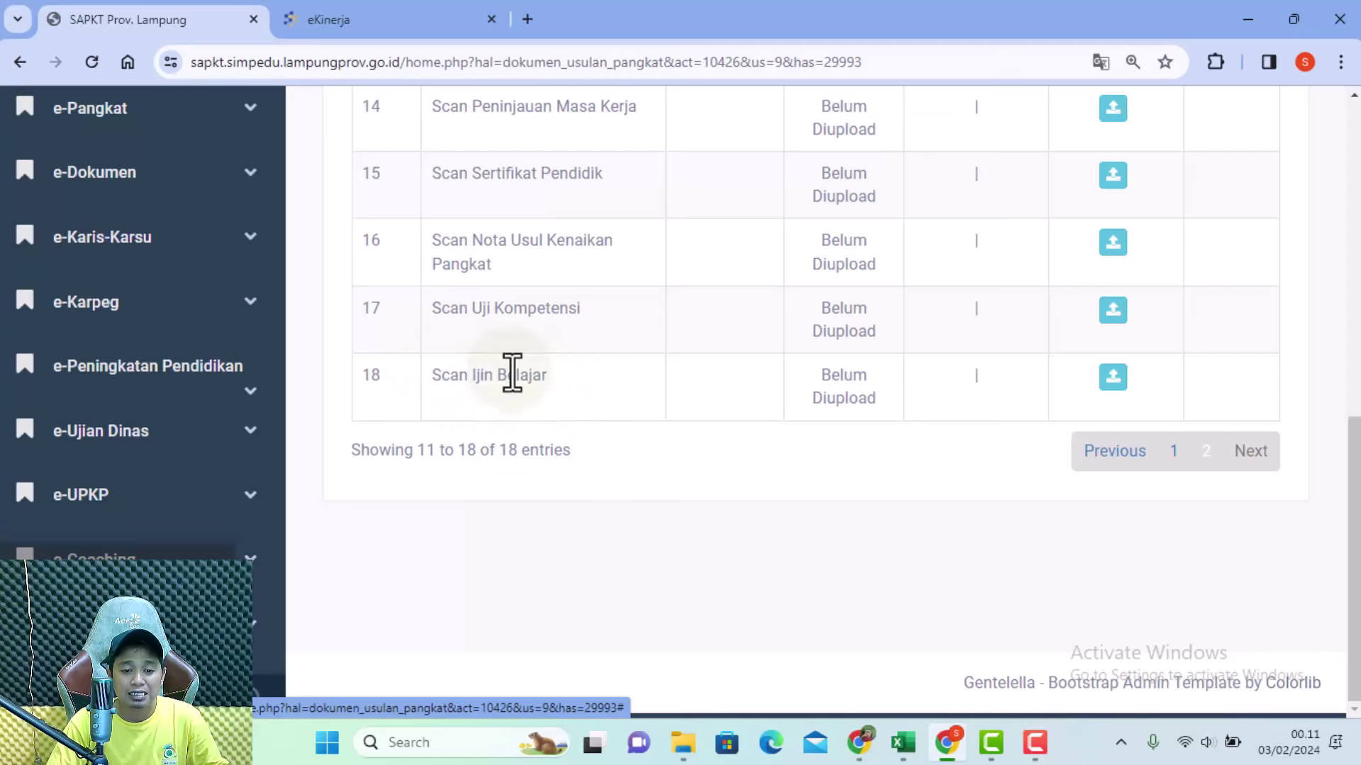
scroll(751, 409, "up", 6)
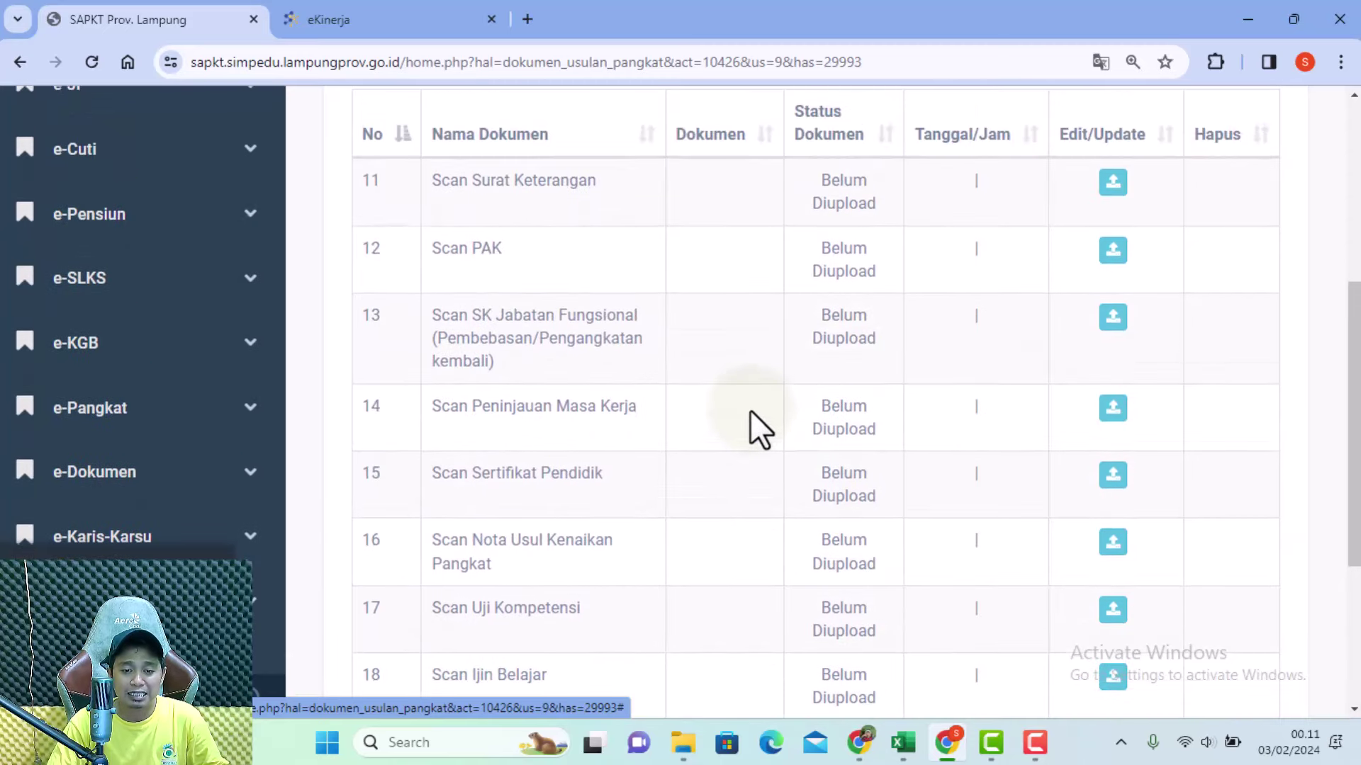
scroll(753, 431, "down", 6)
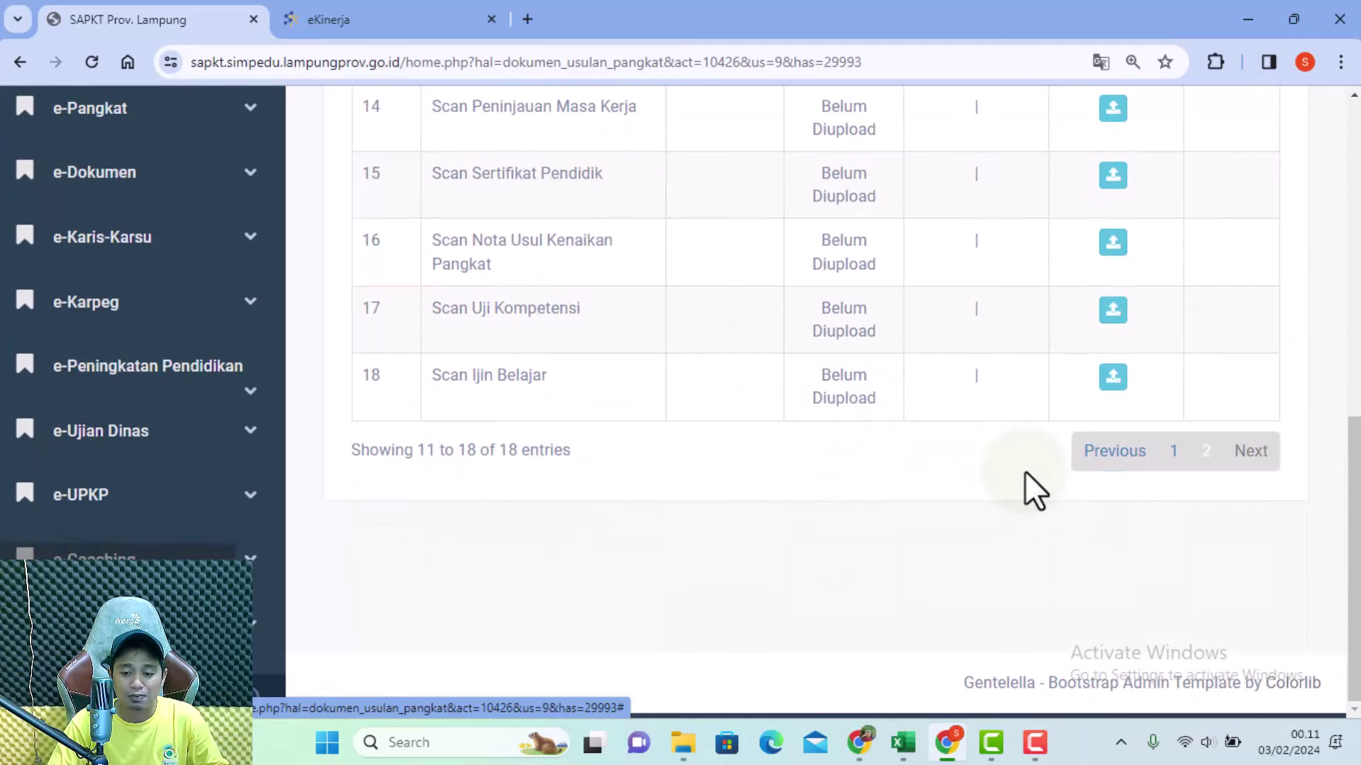
Return to the first page of required documents and highlight the Scan Ijazah Terakhir (PDPT & Akreditasi) entry.
left_click(1176, 454)
scroll(620, 455, "up", 2)
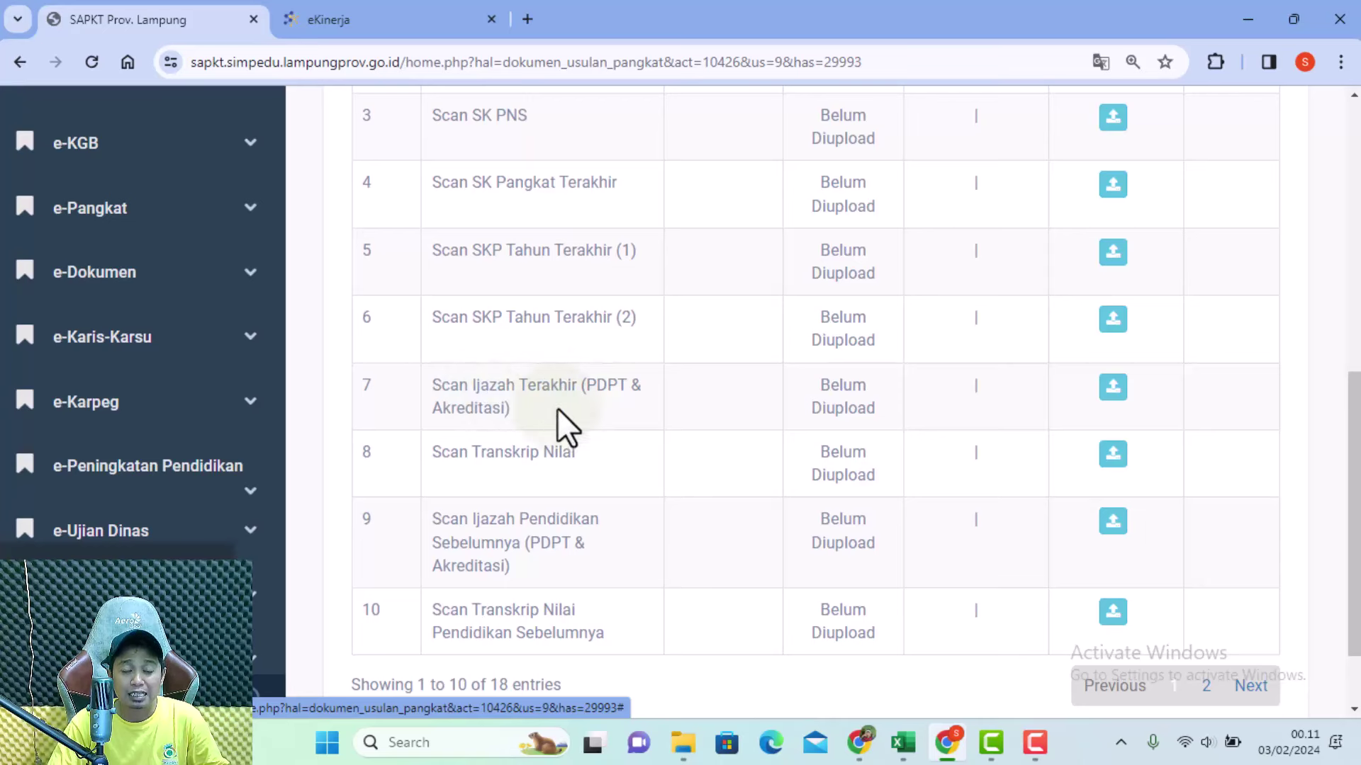
left_click_drag(435, 385, 535, 408)
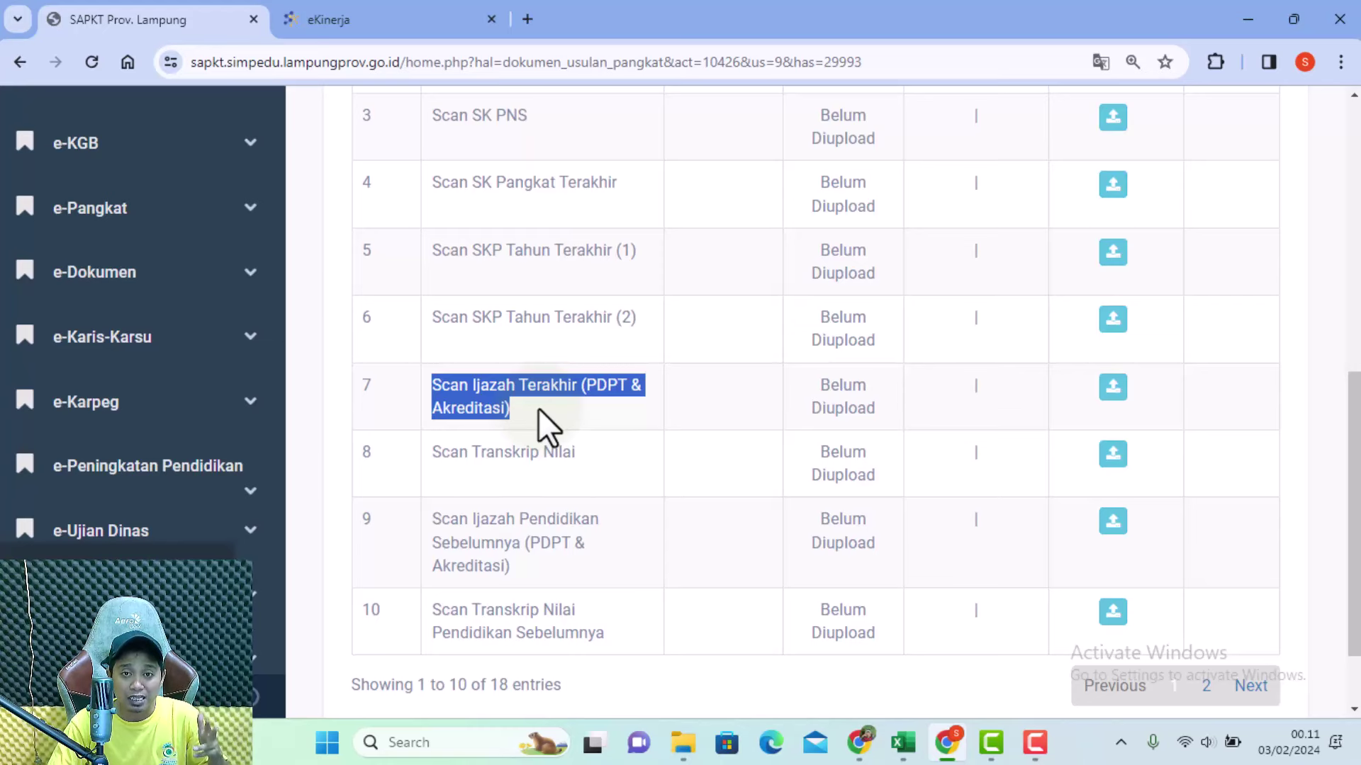
scroll(726, 467, "down", 2)
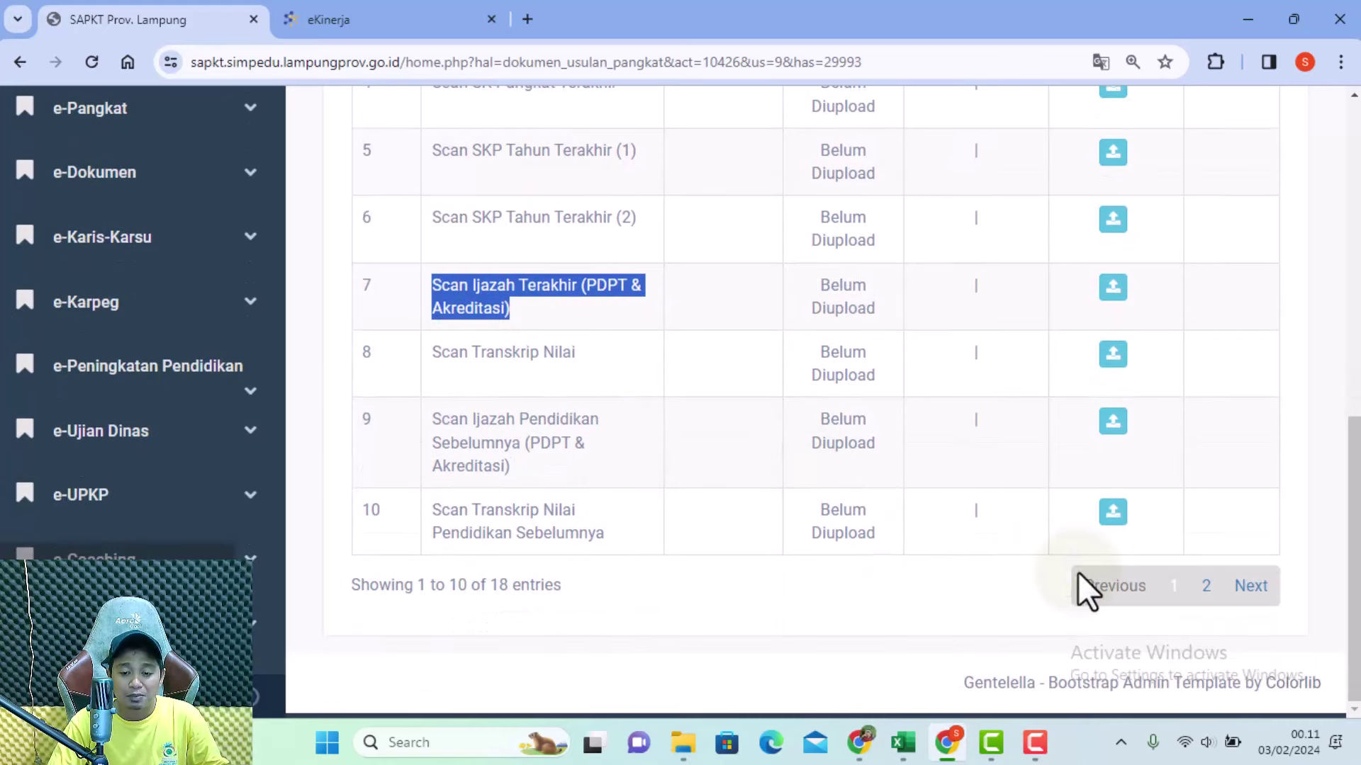
Check Scan Ijin Belajar on the second page of required documents and go back to the start of the first-page list.
left_click(1205, 598)
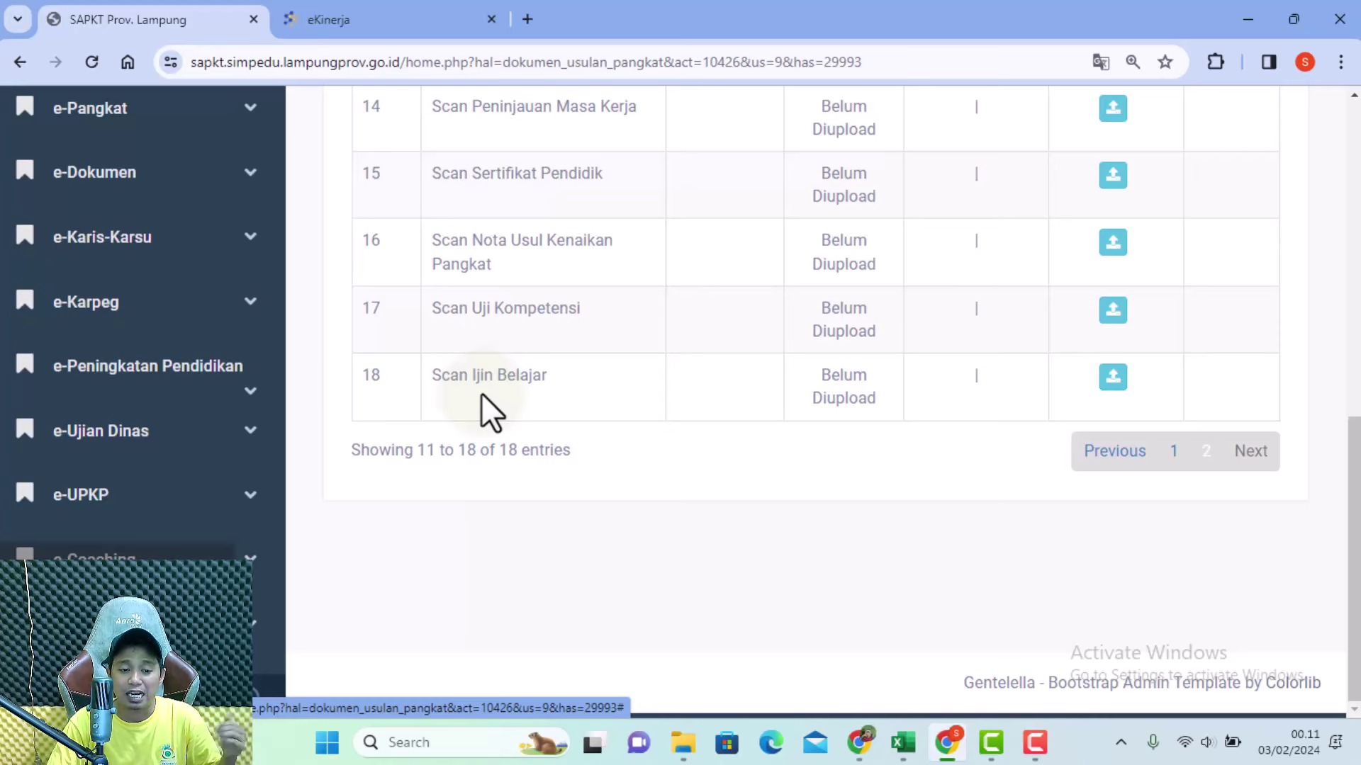
scroll(556, 528, "up", 5)
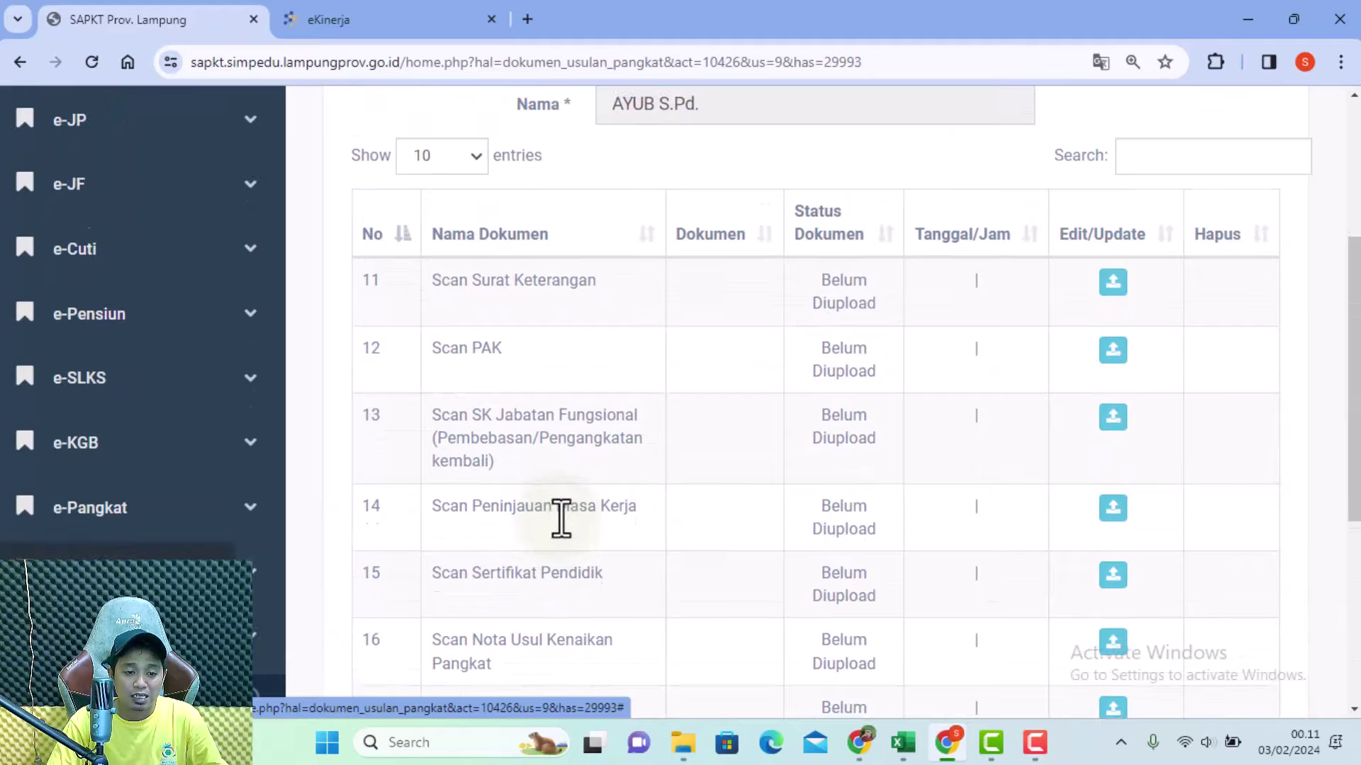
scroll(602, 546, "down", 5)
left_click(1170, 451)
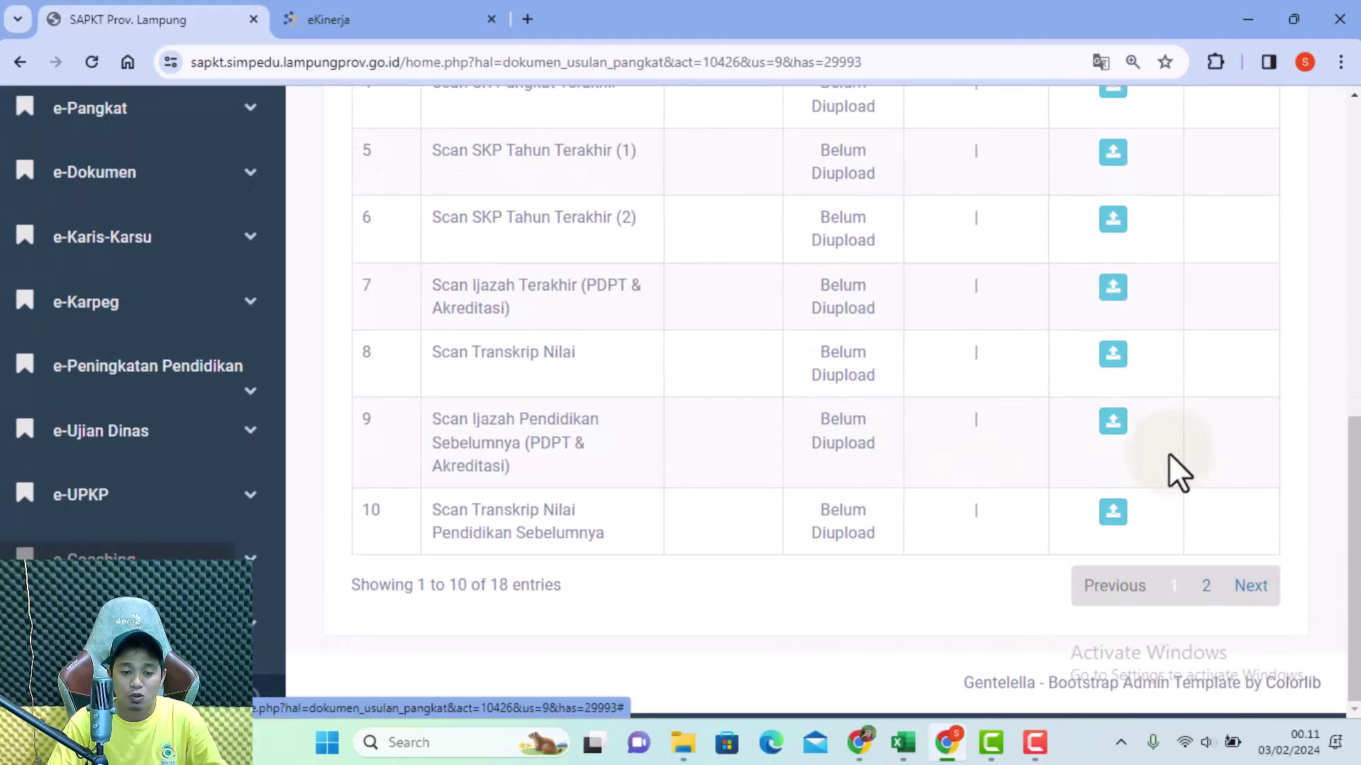
scroll(581, 468, "up", 4)
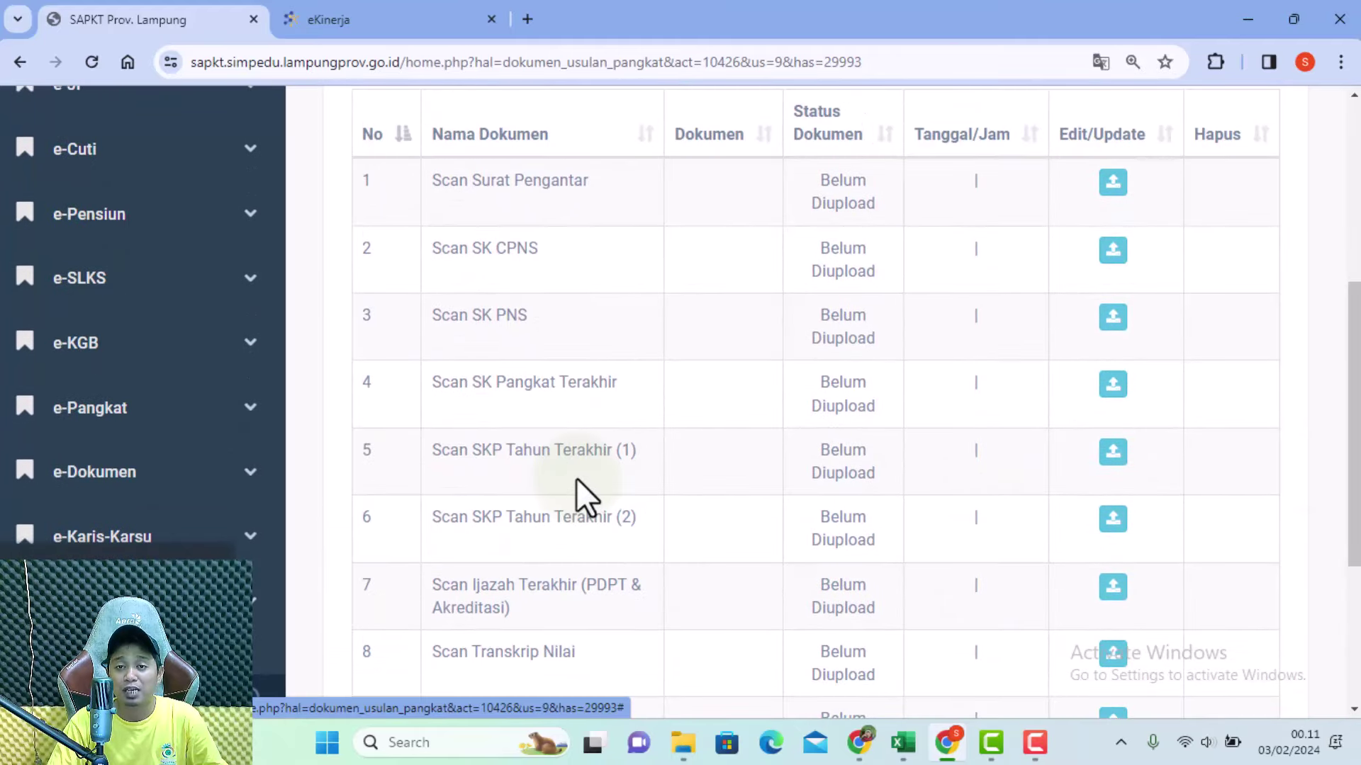